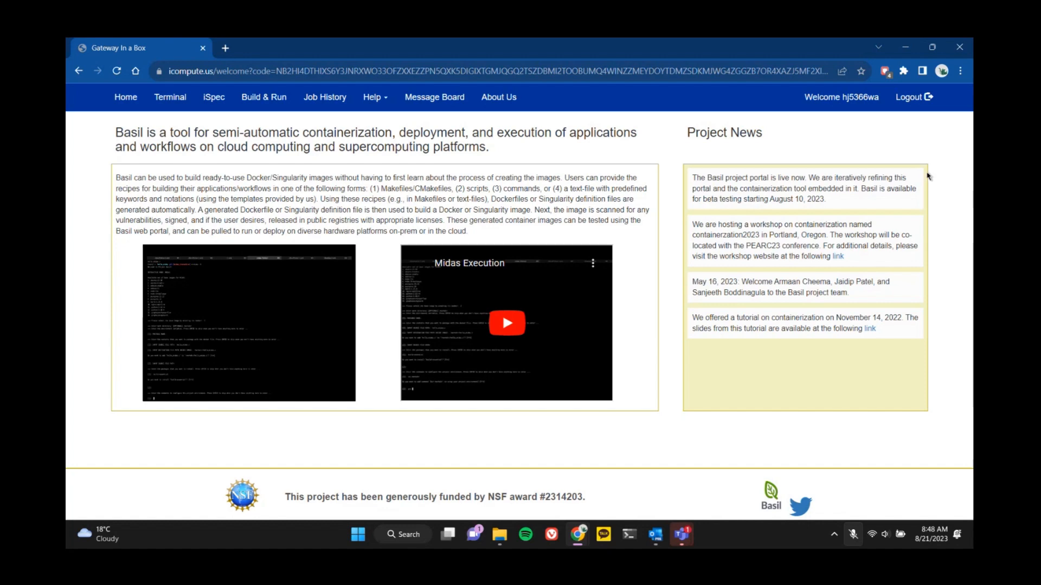
Open the iSpec form and upload the vinatest folder as the project directory.
click(212, 101)
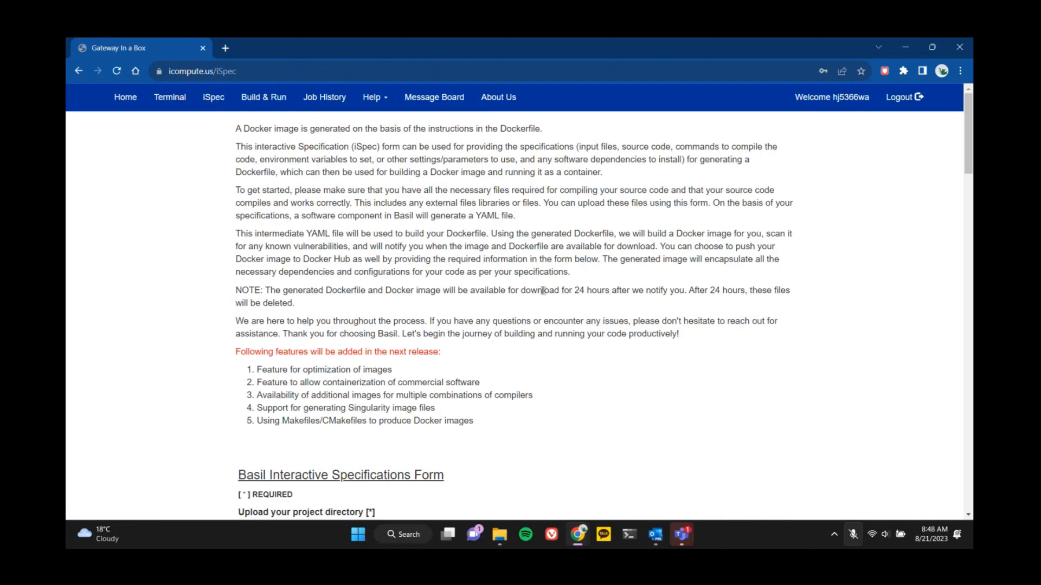
scroll(670, 306, down, 3)
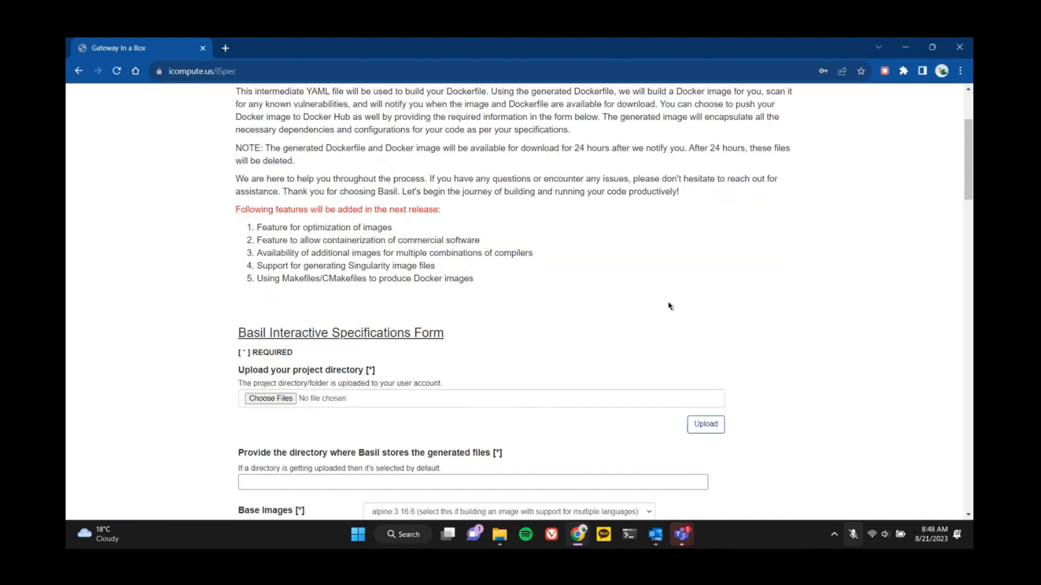
scroll(670, 307, down, 3)
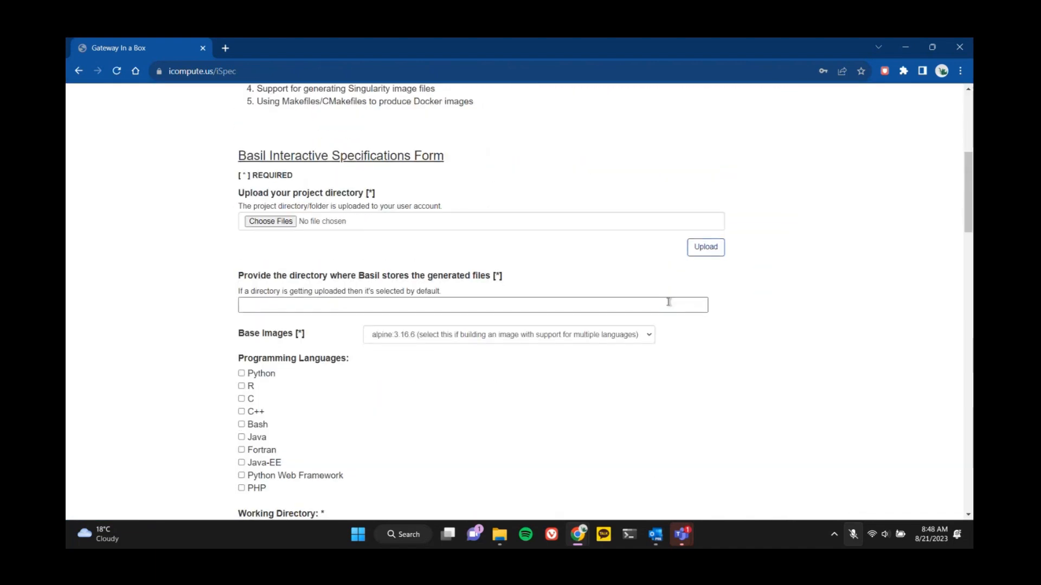
click(274, 225)
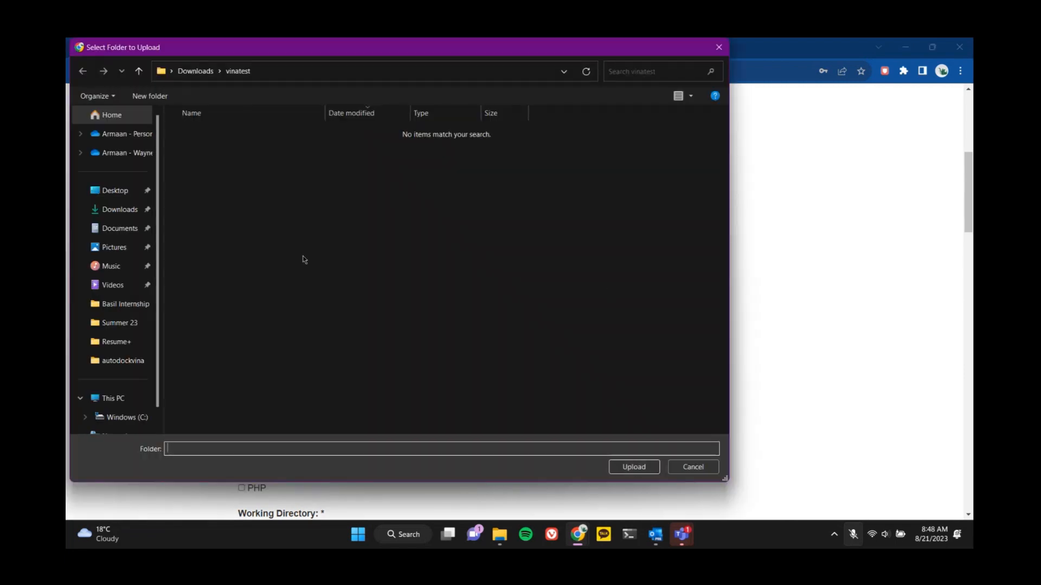
click(633, 467)
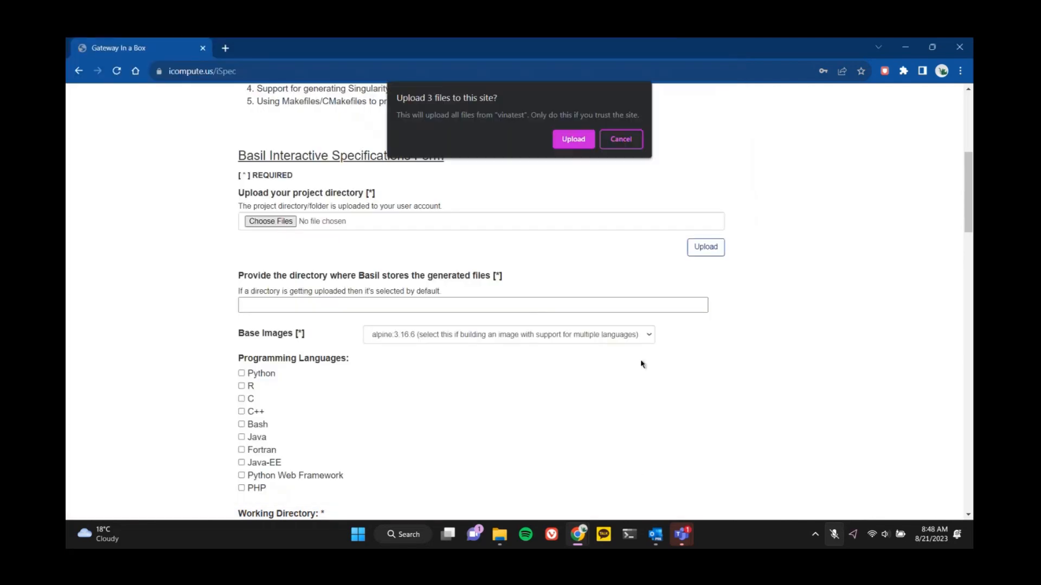
click(575, 137)
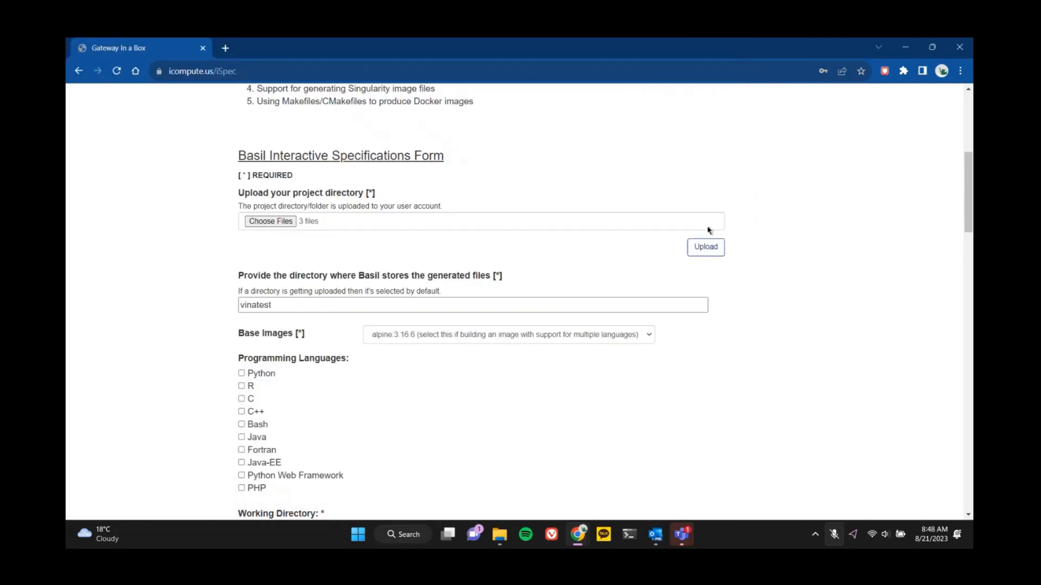
click(706, 247)
Switch to File Explorer and examine the files inside the vinatest folder in Downloads.
click(499, 535)
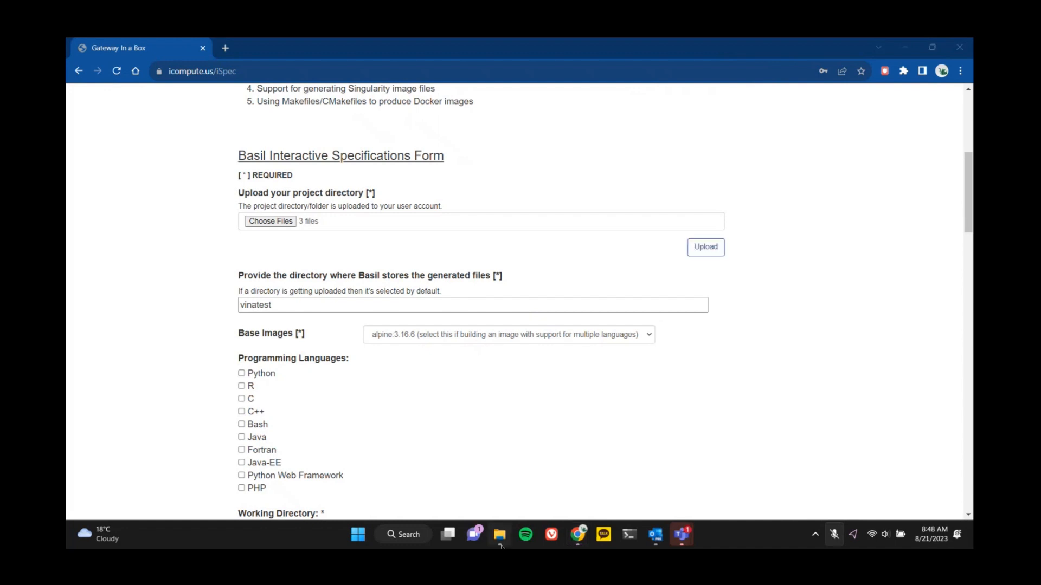
double_click(246, 166)
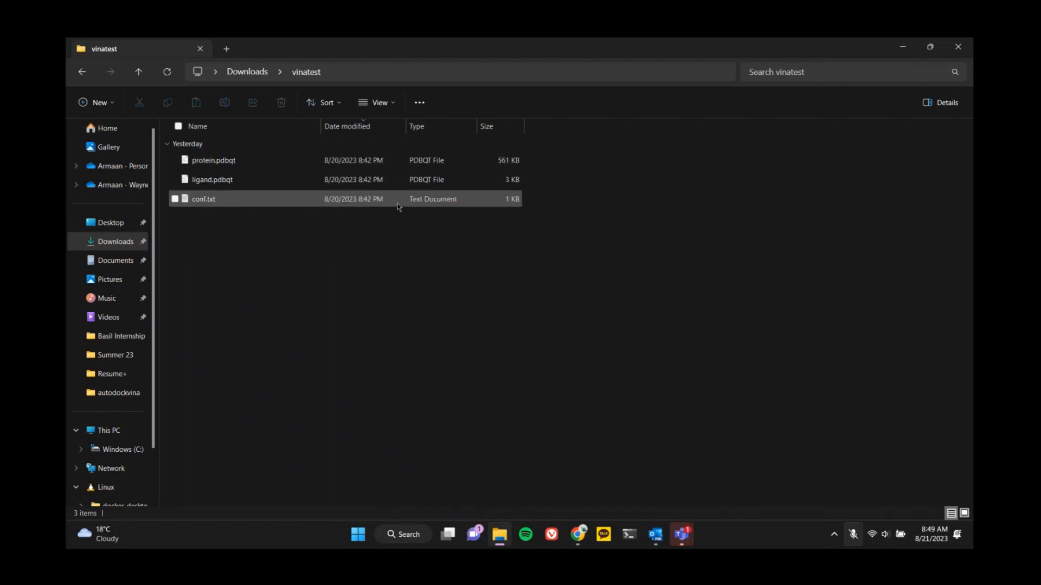
click(903, 46)
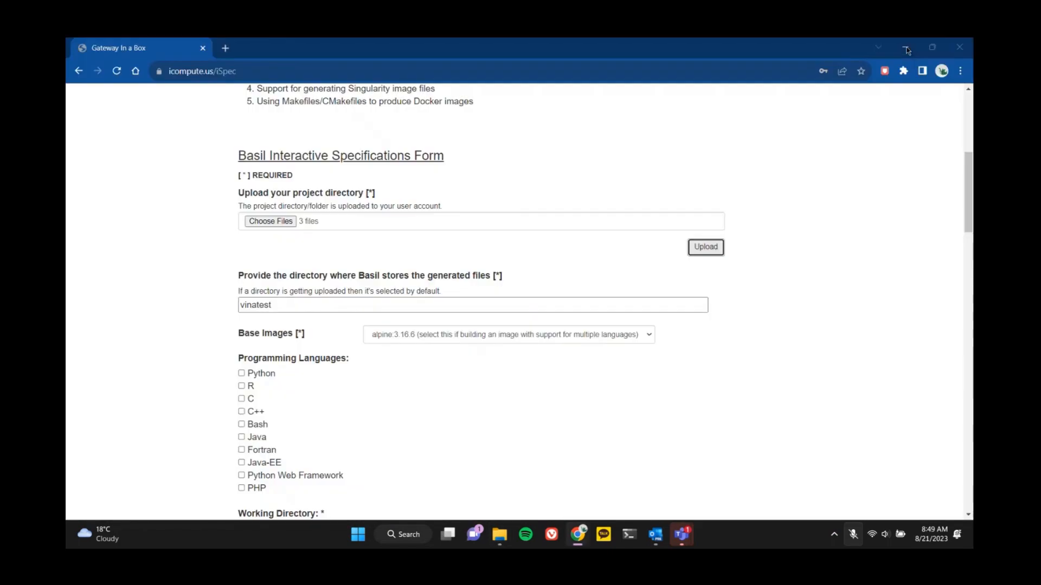
Set the base image to ubuntu:23.10 and select C and C++ as the programming languages.
scroll(739, 271, down, 3)
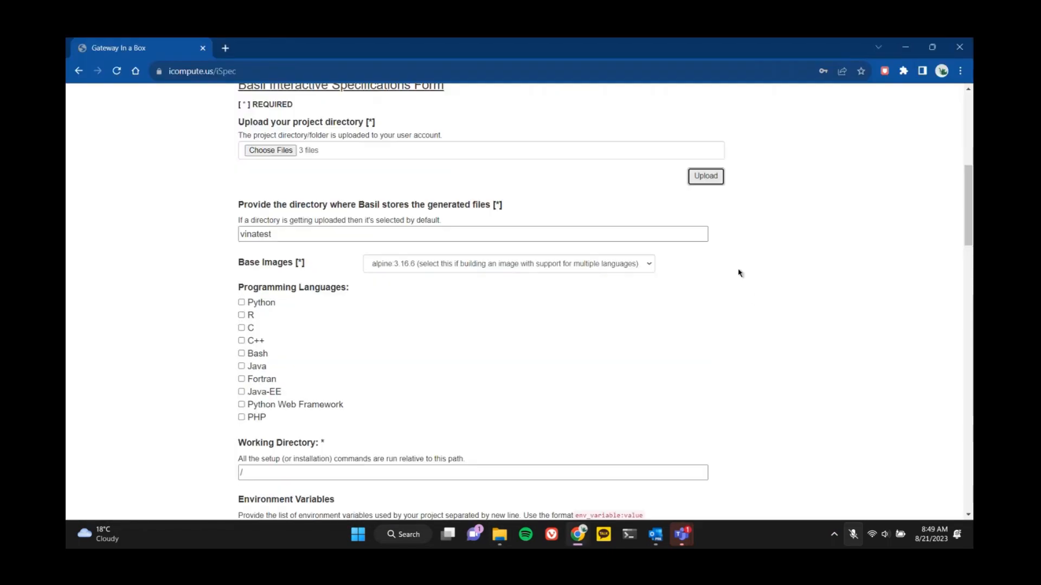
click(554, 181)
key(u)
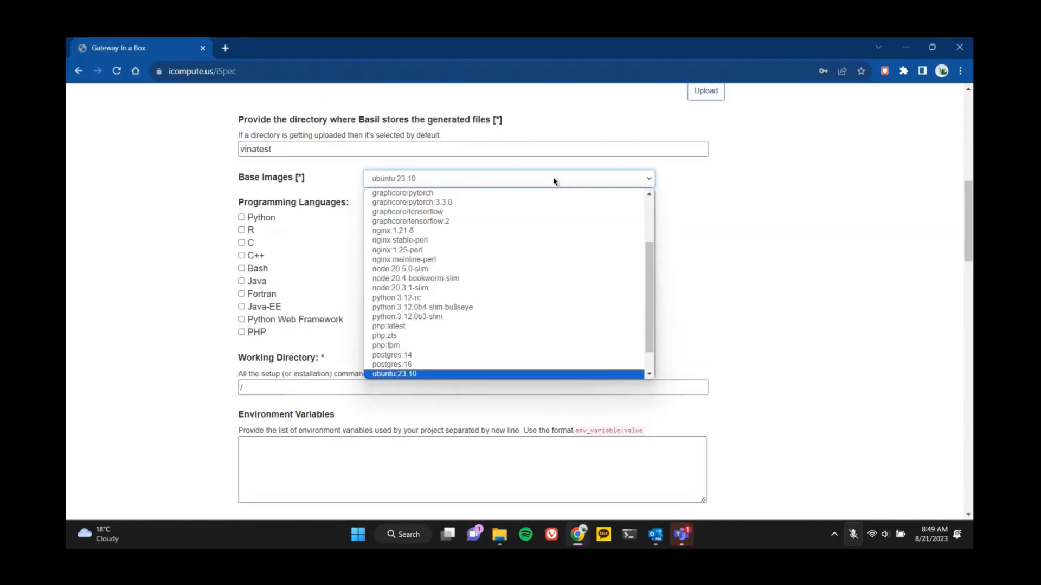
key(Return)
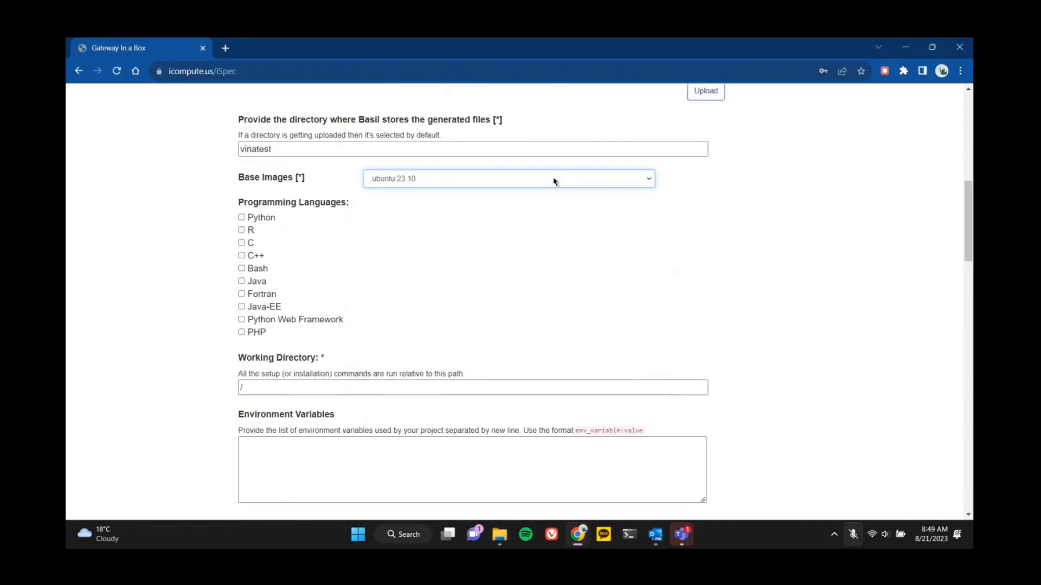
click(242, 243)
click(241, 256)
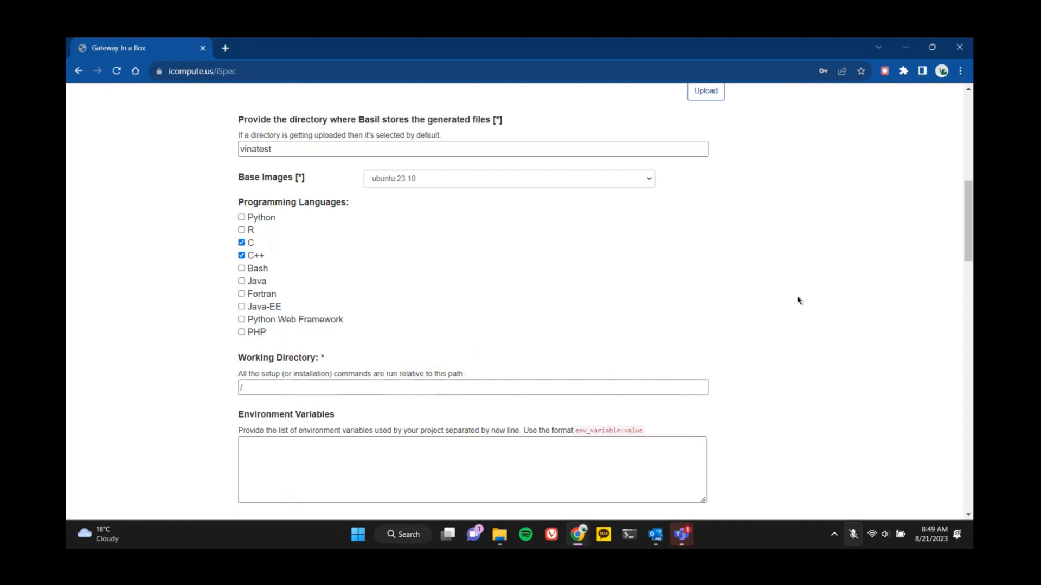
Add the entry conf.txt:/conf.txt to the files copied from the project directory to the image.
scroll(798, 300, down, 4)
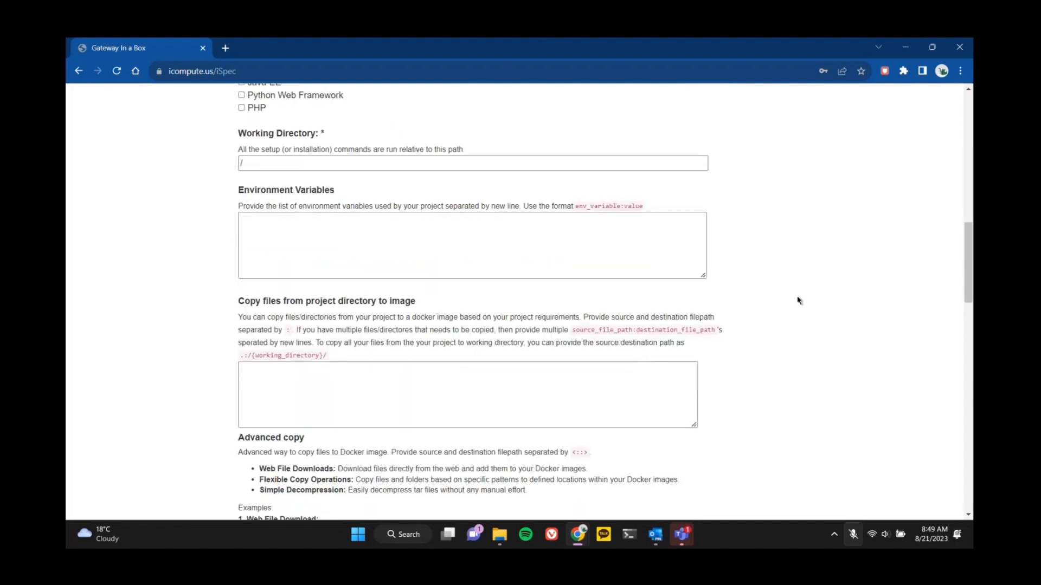
scroll(797, 298, down, 2)
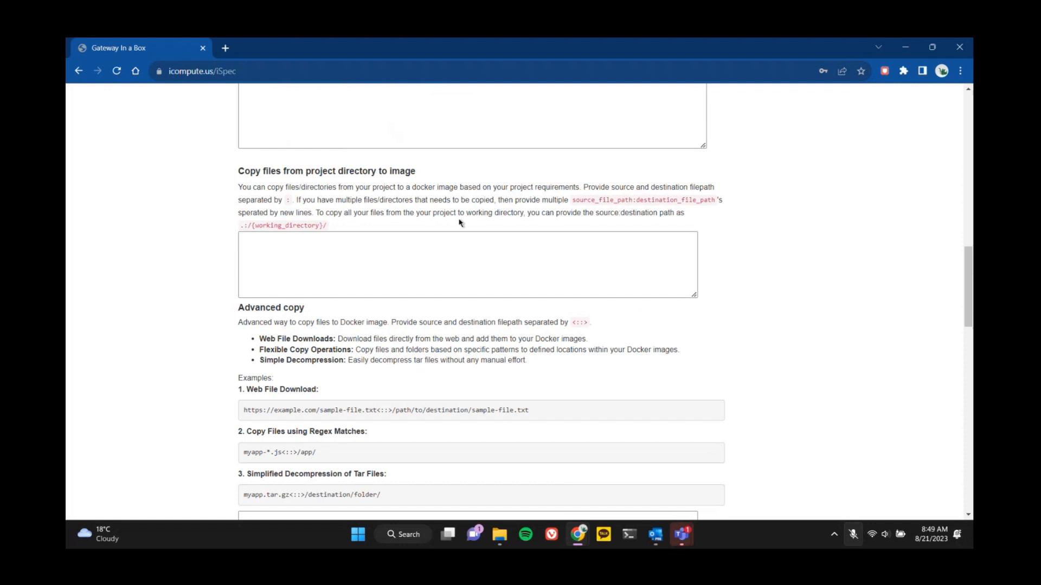
click(427, 238)
text(conf.)
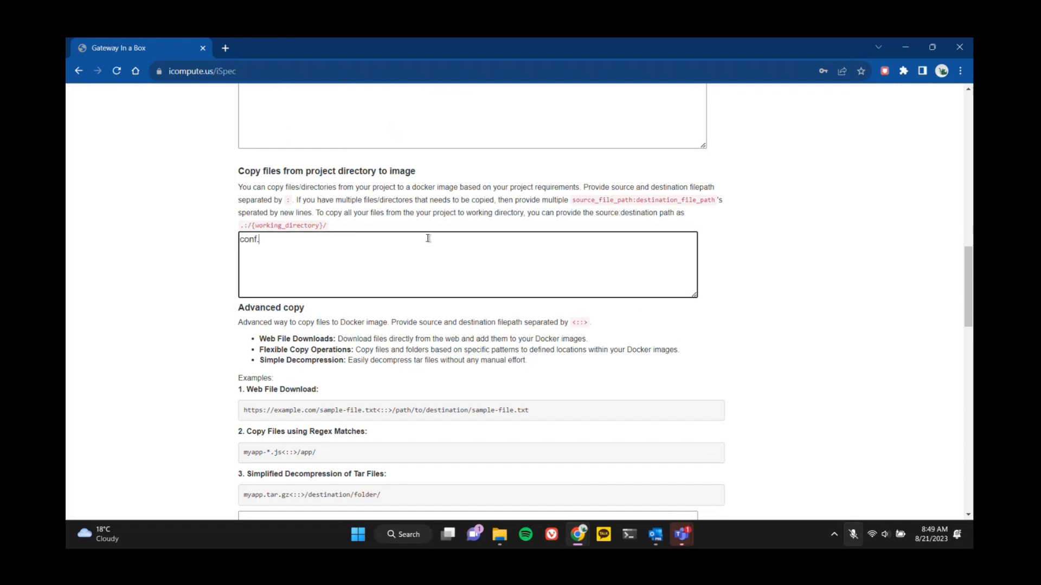
text(txt:/conf.)
text(txt )
text(ligand)
text(.pdbqt)
text(:/ligan)
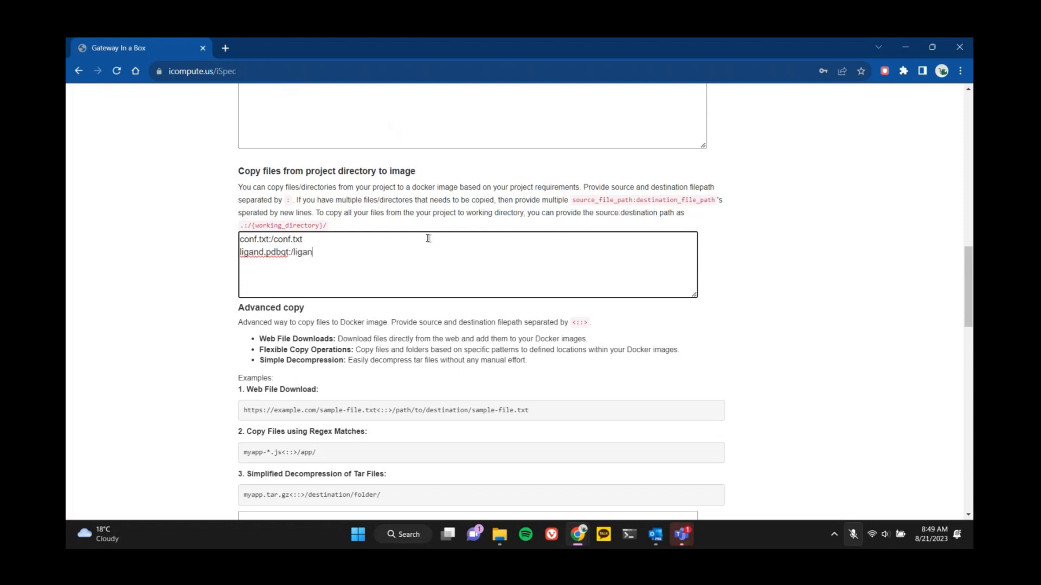
text(d.pdbqt)
Add a second copy entry, ligand.pdbqt:/ligand.pdbqt, on its own line.
key(Return)
Add a third copy entry, protein.pdbqt:/protein.pdbqt, for the protein file.
text(protein.pdb)
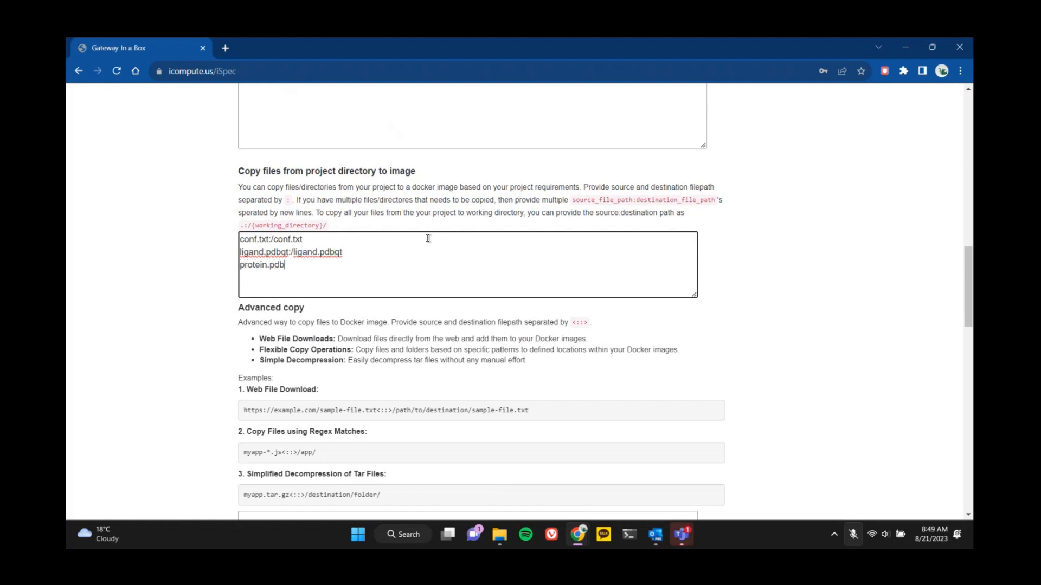
text(qt:/protein.pdbqt)
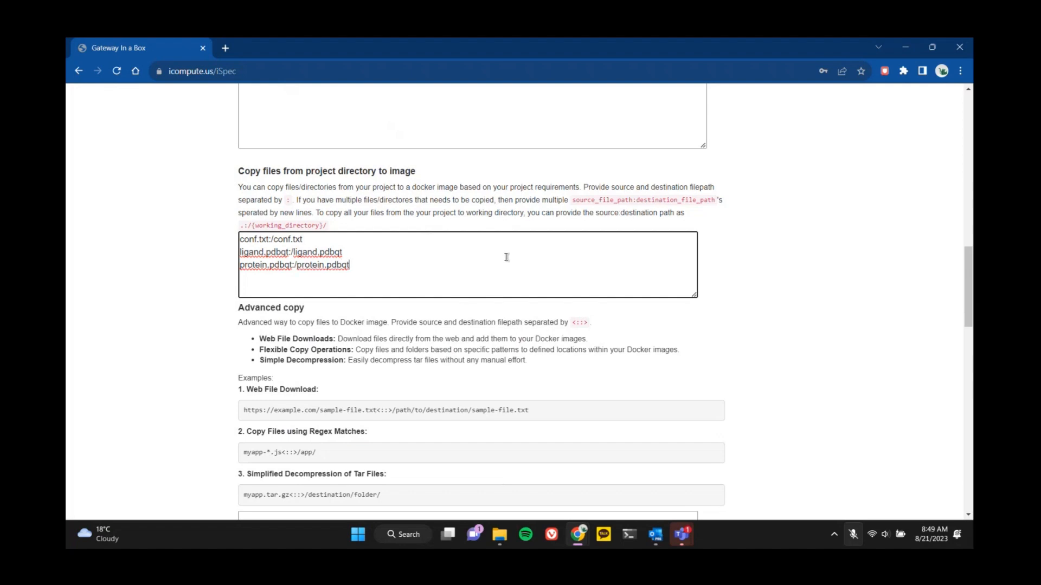
Enter apt-get update as the first setup/installation command.
scroll(506, 257, down, 7)
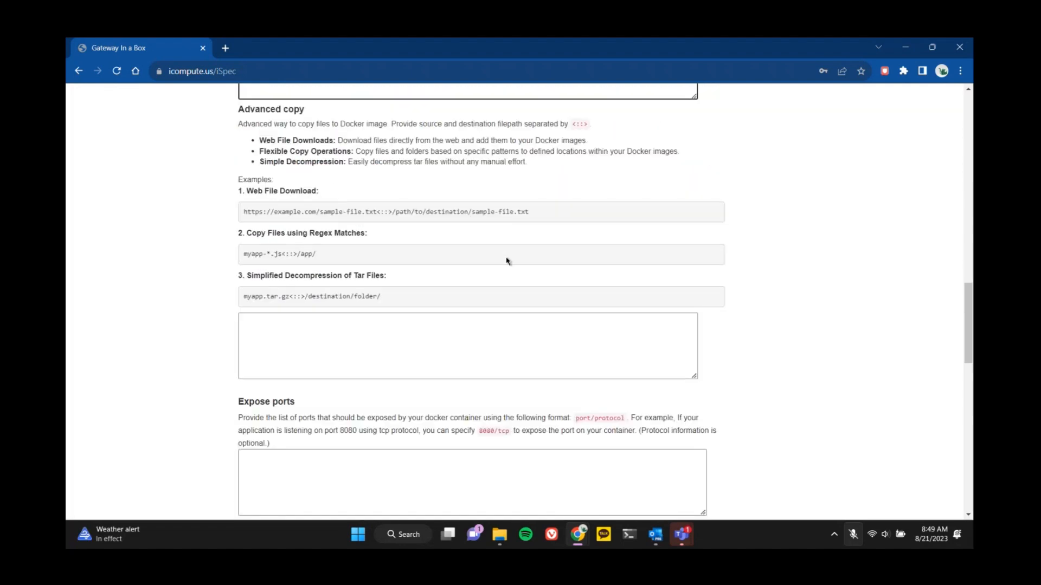
scroll(506, 257, down, 6)
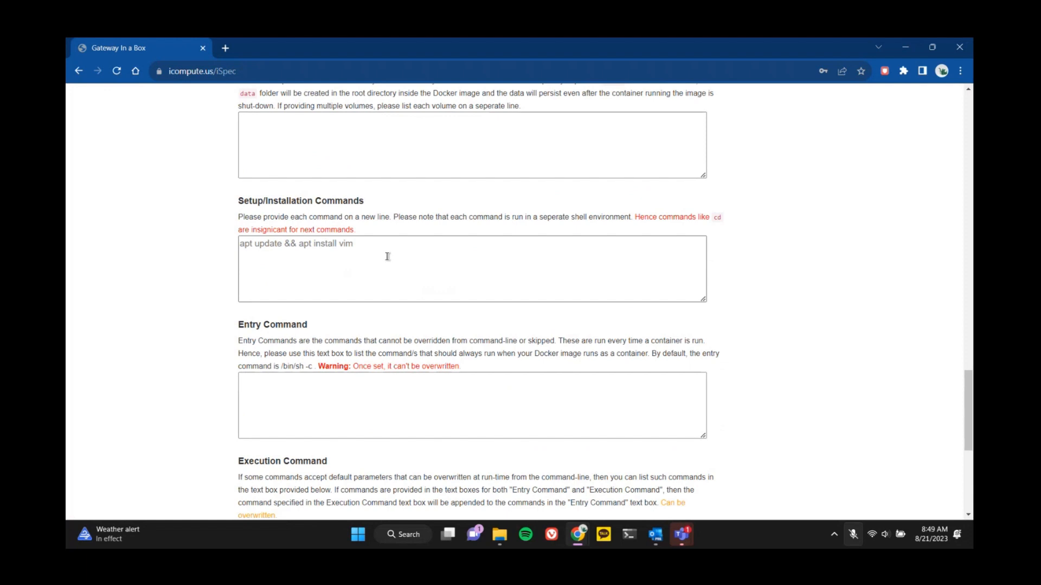
click(387, 257)
text(apt-g)
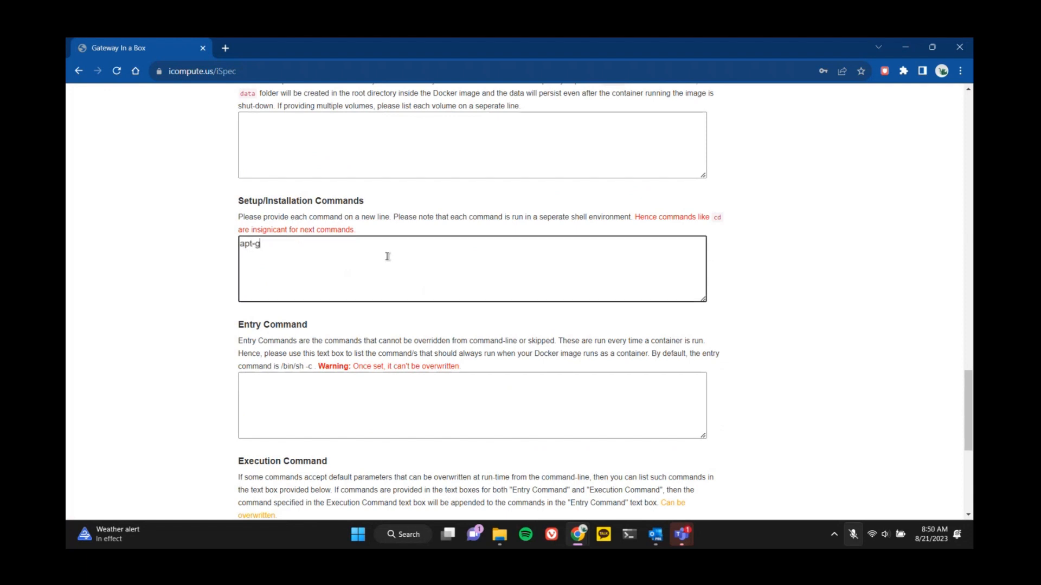
text(et update)
Add the setup command apt-get install -y build-essential on a new line.
text(apt-get)
text( i)
text(ntsall)
key(BackSpace)
key(BackSpace)
key(BackSpace)
key(BackSpace)
key(BackSpace)
key(BackSpace)
text(nstall -y )
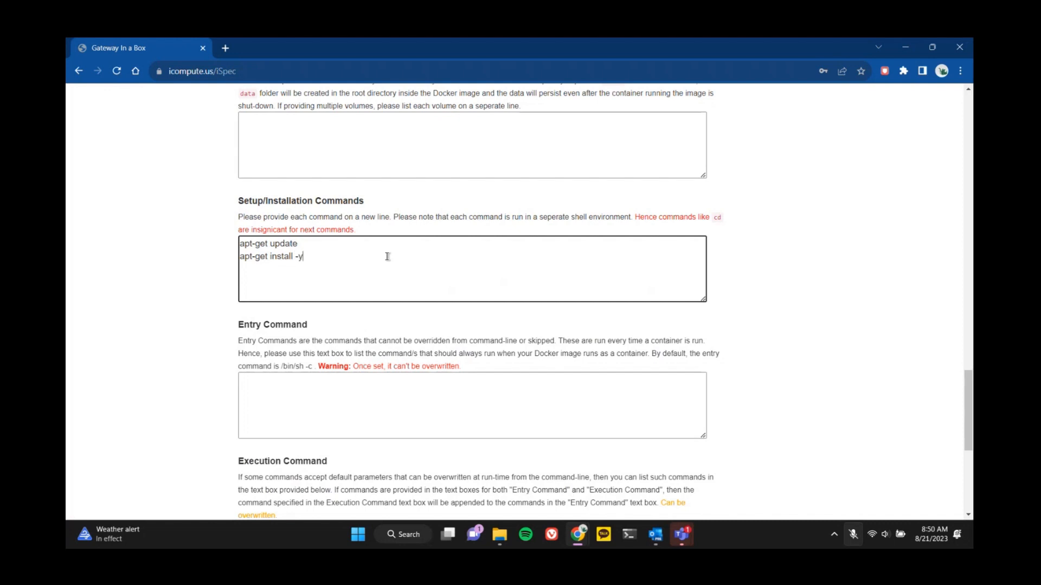
text(build)
text(-essential )
text(apt-get i)
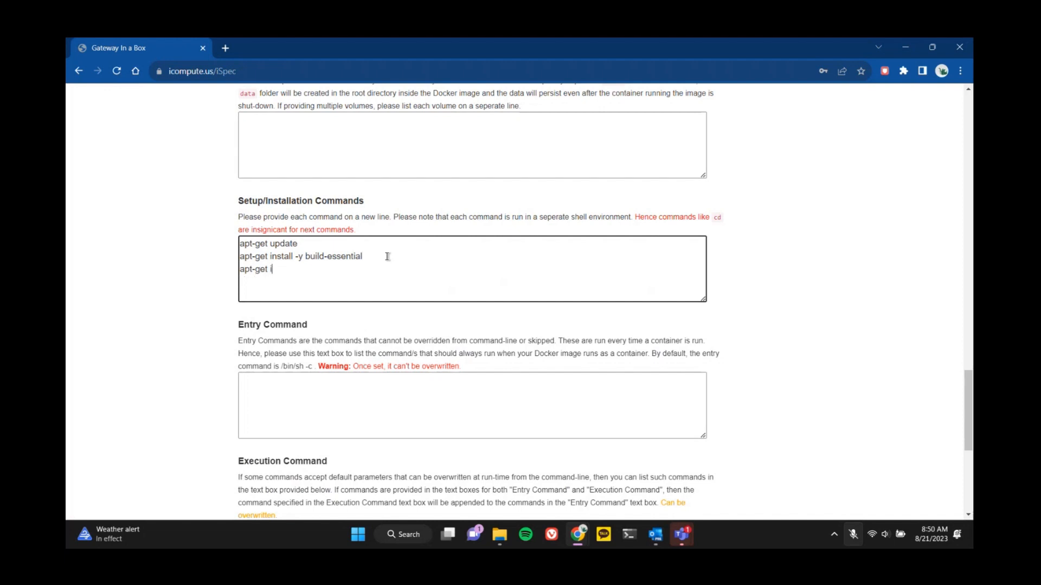
text(nstall -y libboost-all-dev)
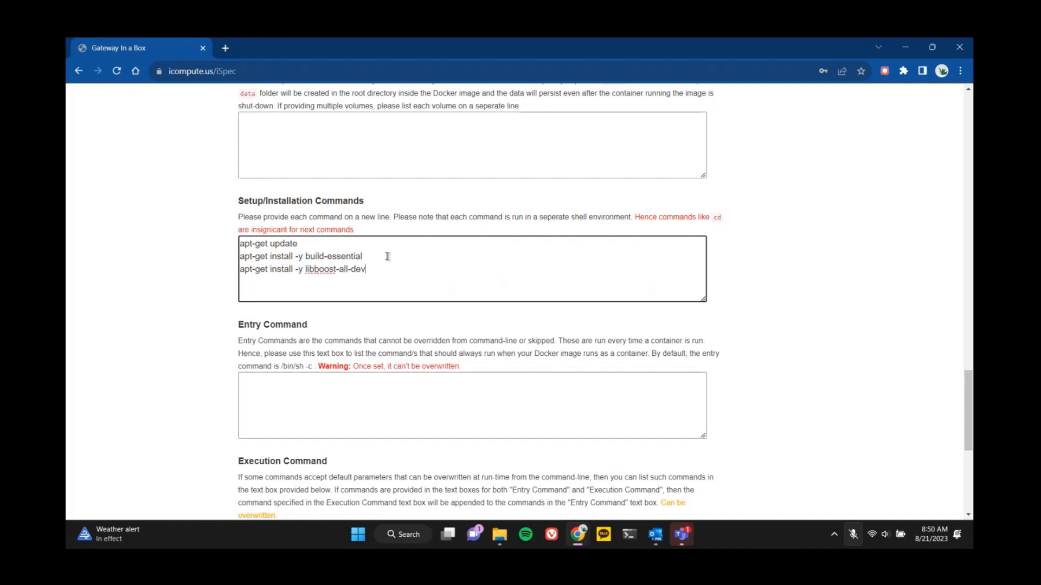
text( swig git gi)
key(BackSpace)
text(it clone)
text(https://gitu)
key(BackSpace)
text(hub.c)
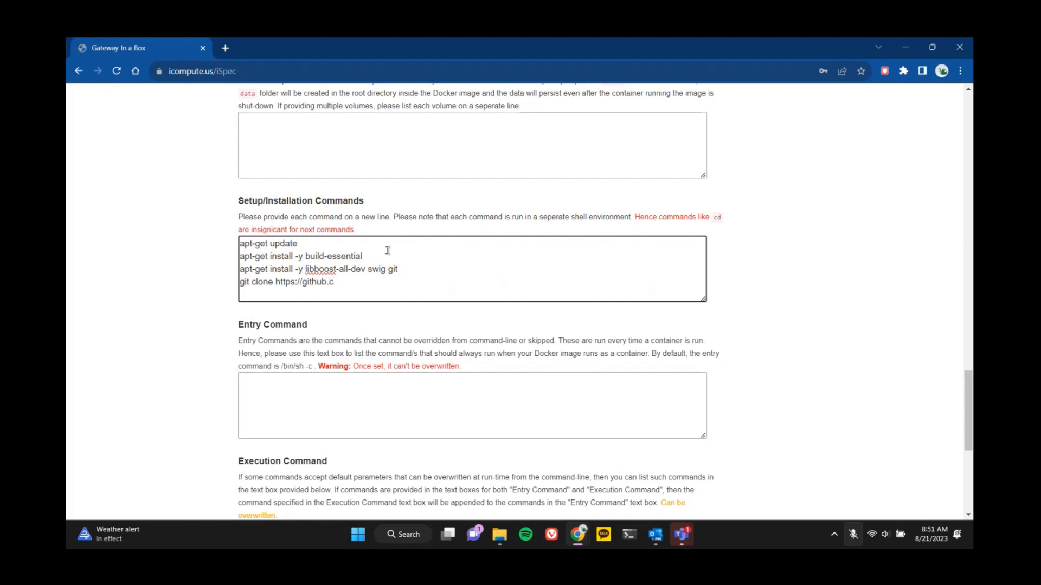
text(om/ccsb-scripps/AutoDo)
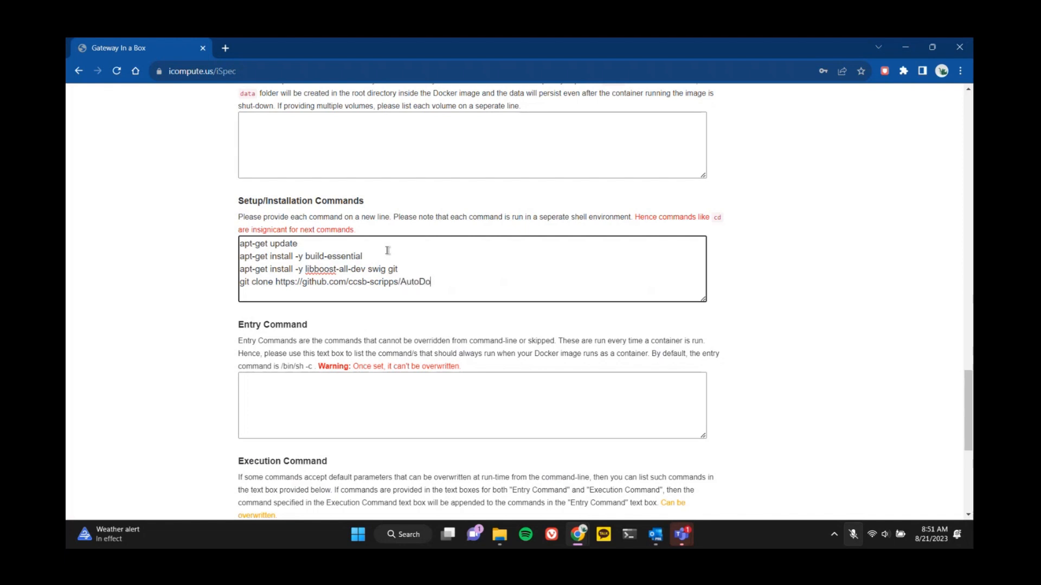
text(ck-Vina /autodock-vina)
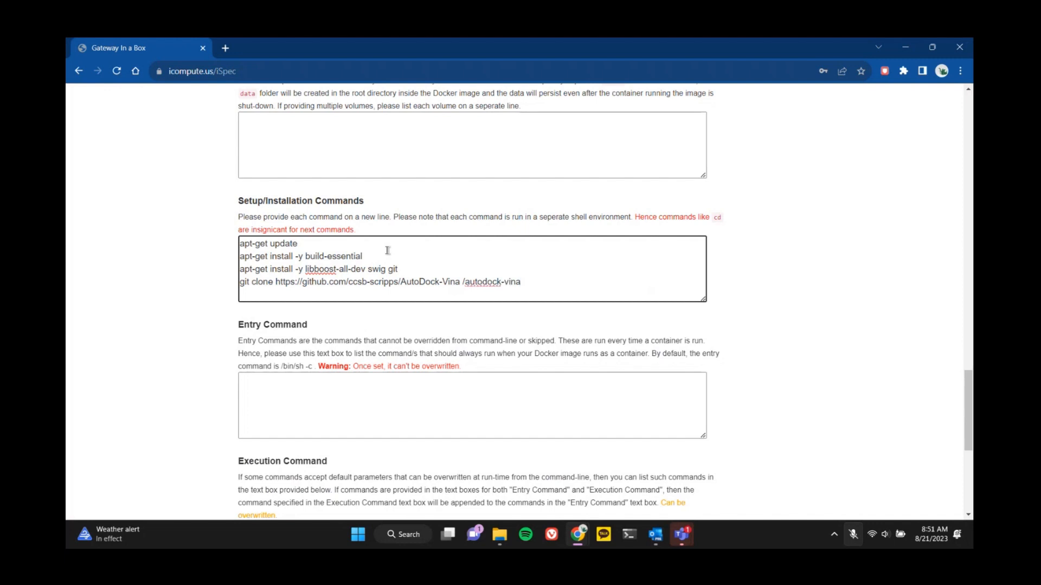
key(Return)
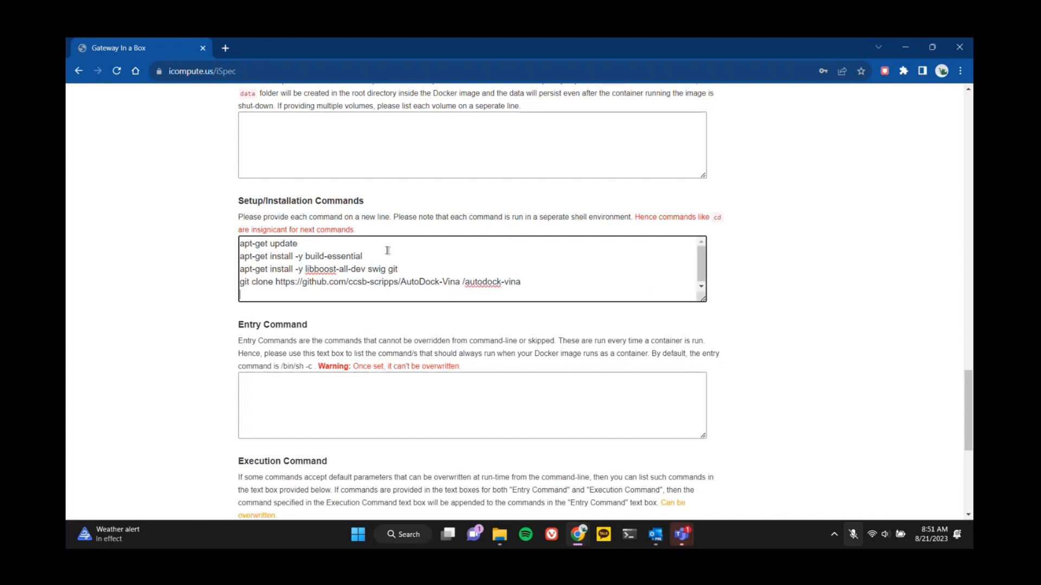
Add the setup commands cd autodock-vina/build/linux/release and make, each on its own line.
text(cd autodock-vina/build/)
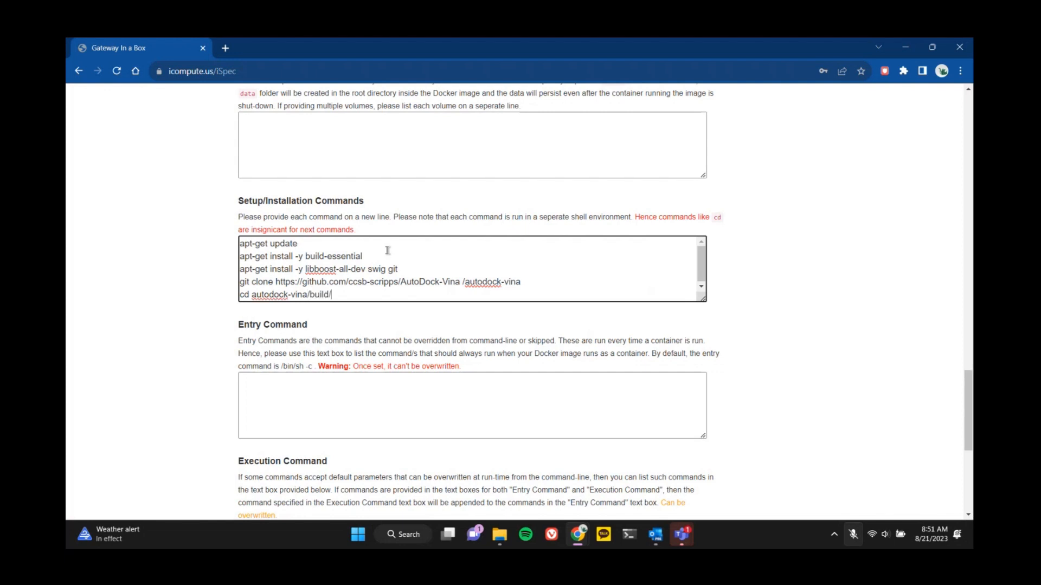
text(linux/release)
key(Return)
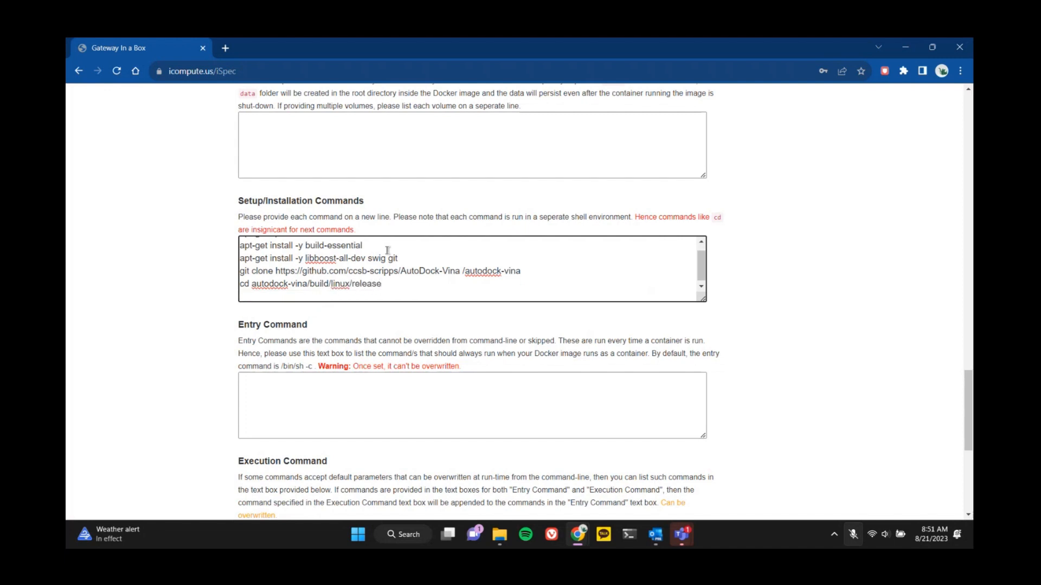
text(make)
Enter the path autodock-vina/build/linux/release as the beginning of the execution command.
scroll(576, 324, down, 1)
scroll(576, 323, down, 4)
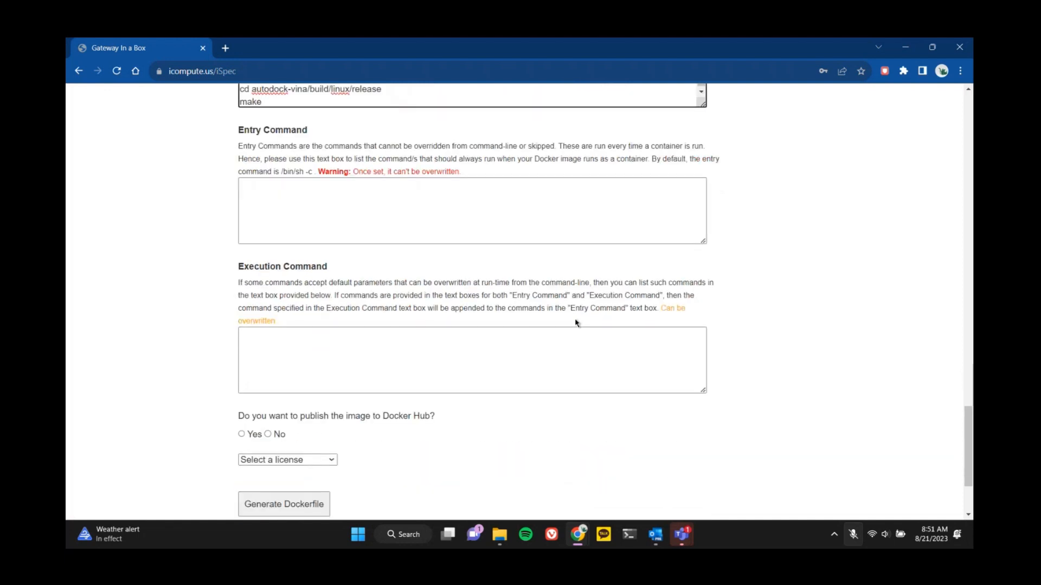
click(464, 306)
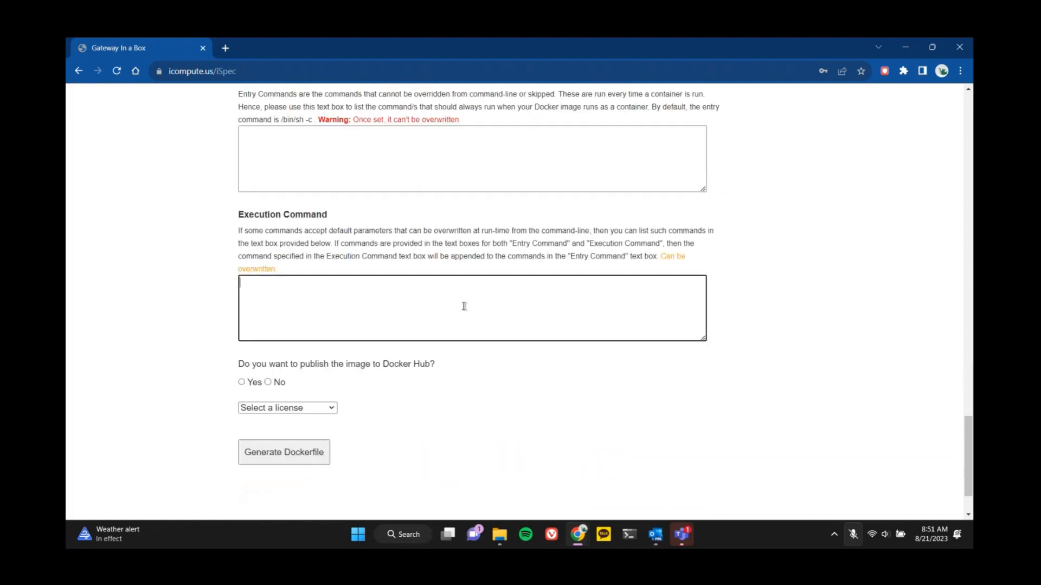
text(au)
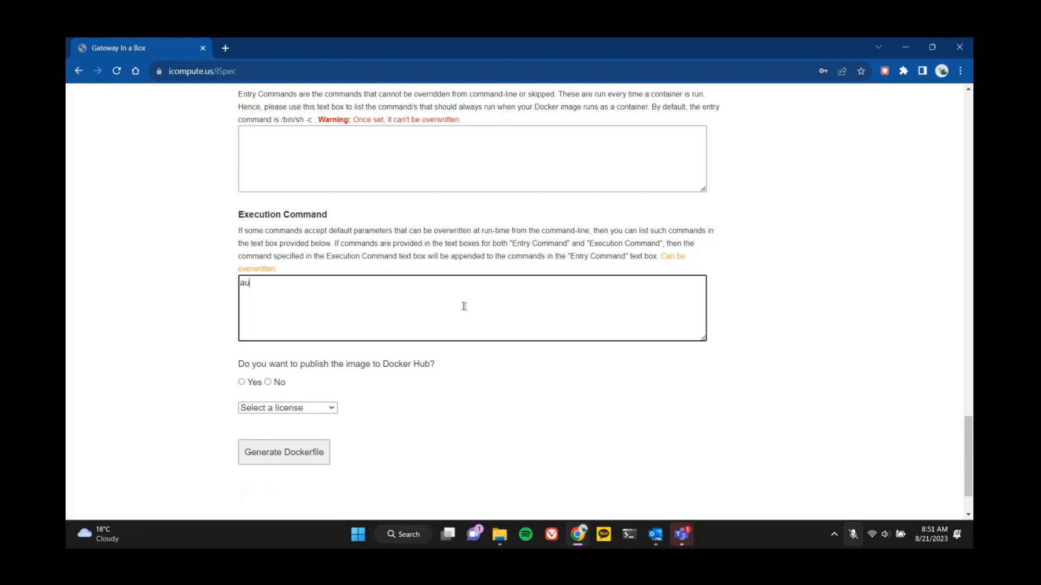
text(todock-vina/build/linux/release)
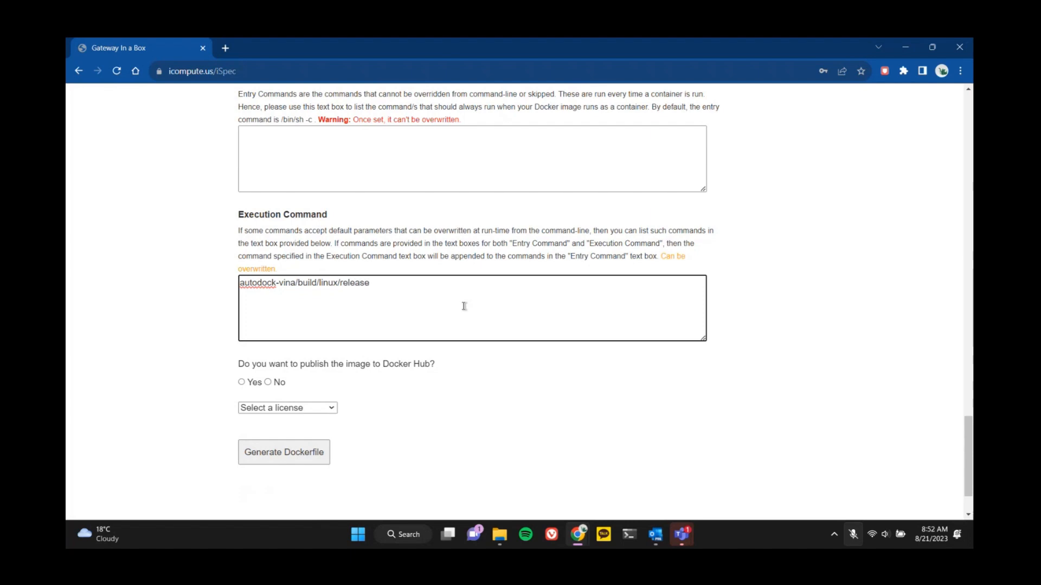
Complete the execution command by appending /vina --config conf.txt to the release path.
scroll(464, 307, up, 4)
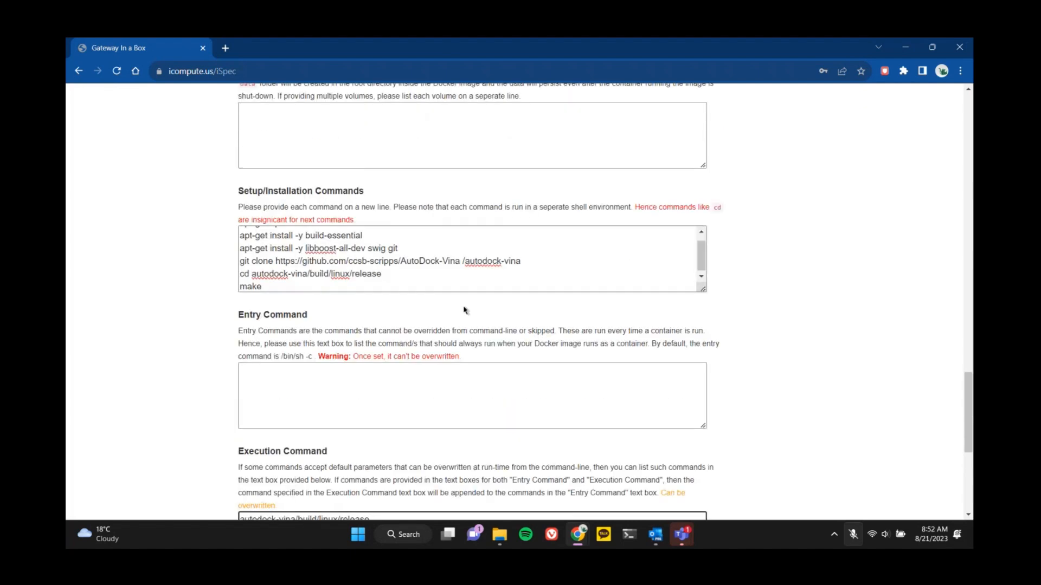
scroll(464, 310, down, 3)
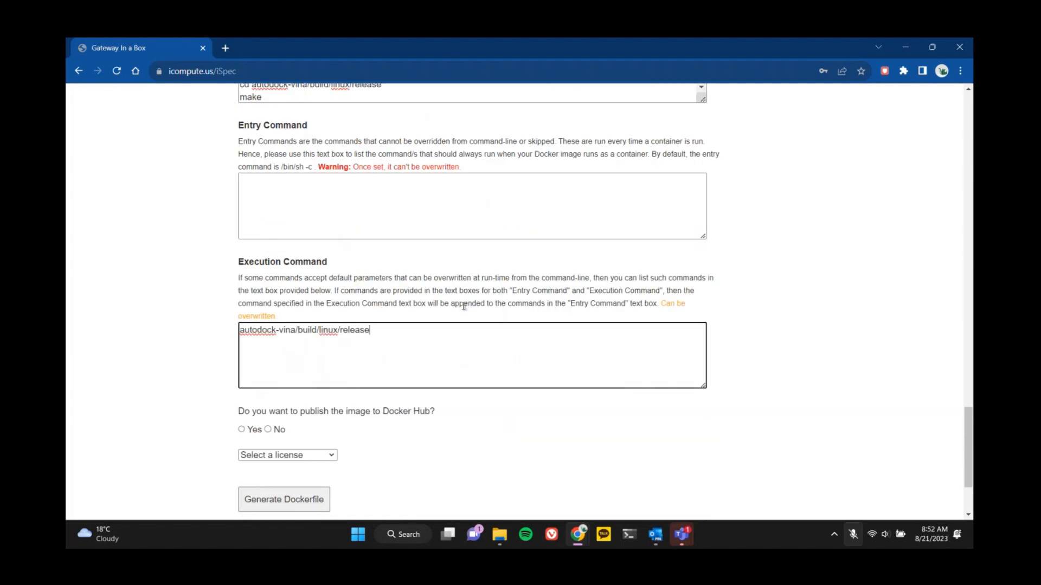
text(/vina --config)
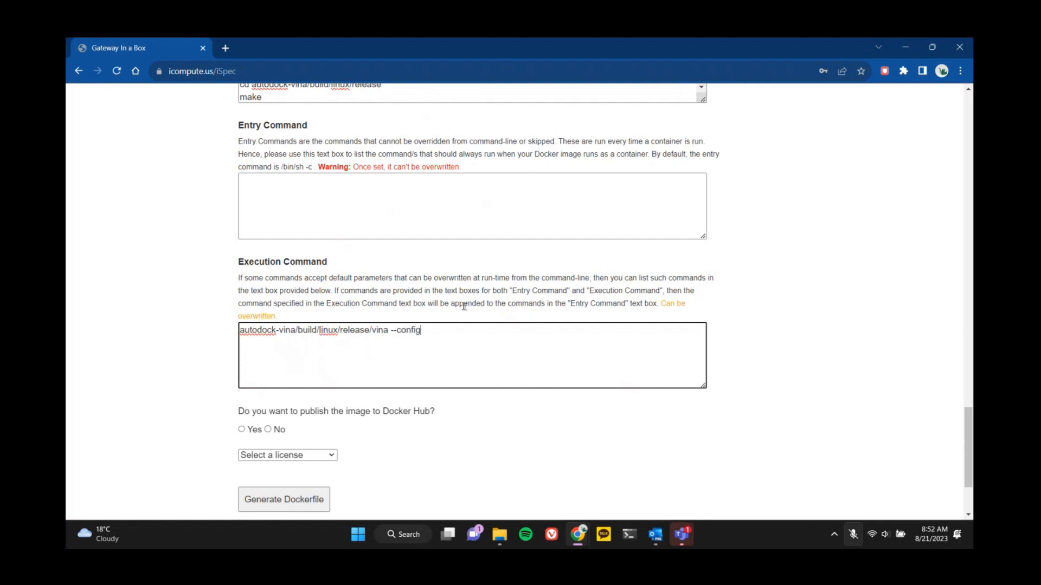
text( conf.txt)
Choose not to publish the image to Docker Hub and select the BSD-4-Clause license.
scroll(762, 318, down, 2)
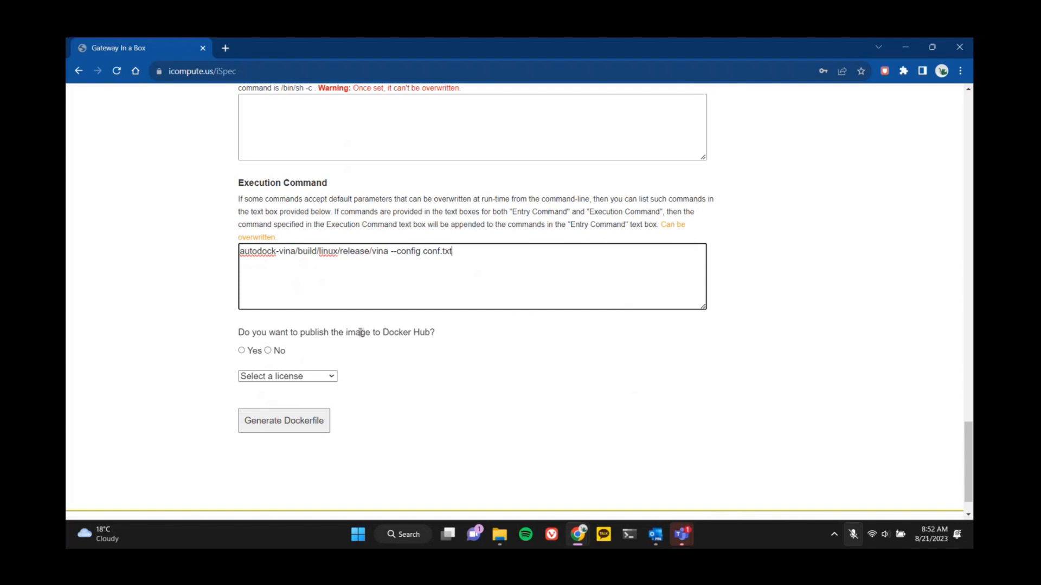
click(242, 351)
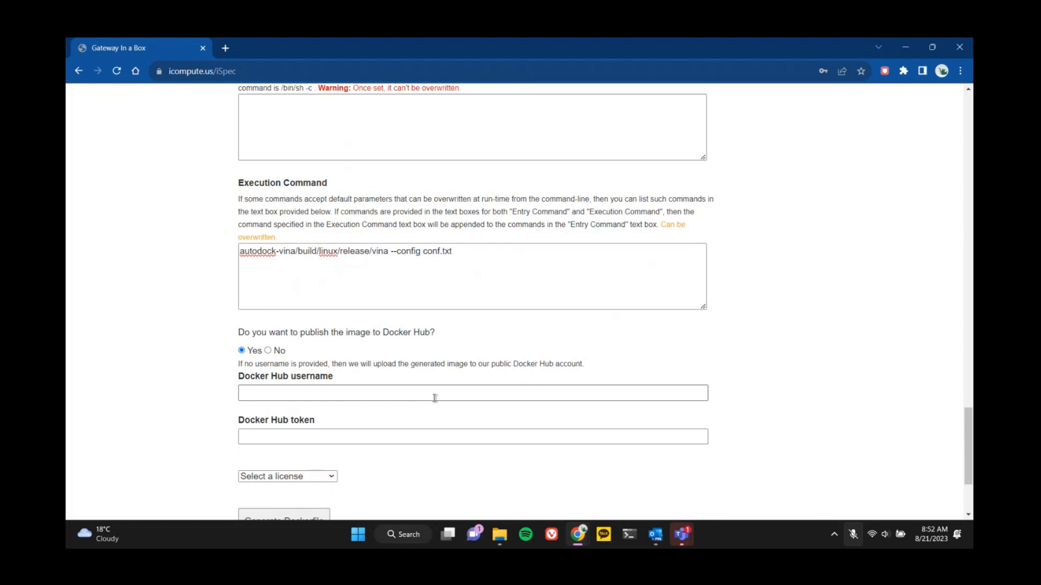
click(268, 351)
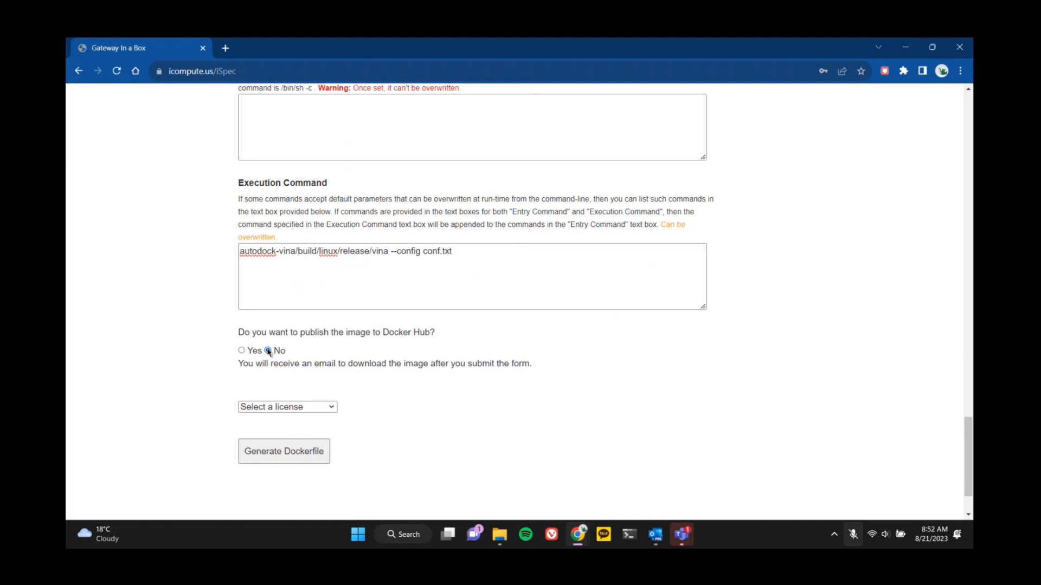
click(301, 407)
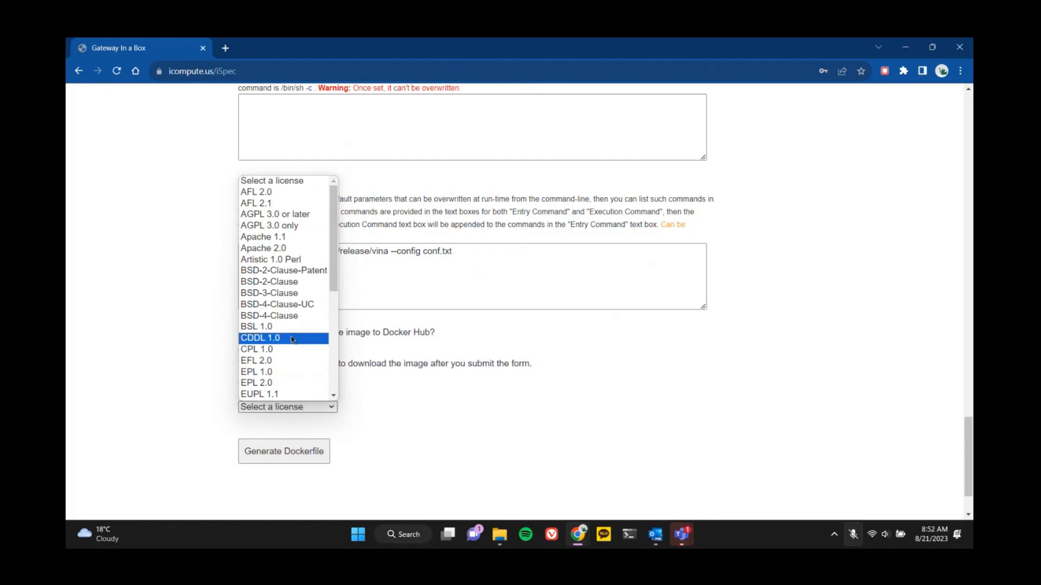
click(296, 316)
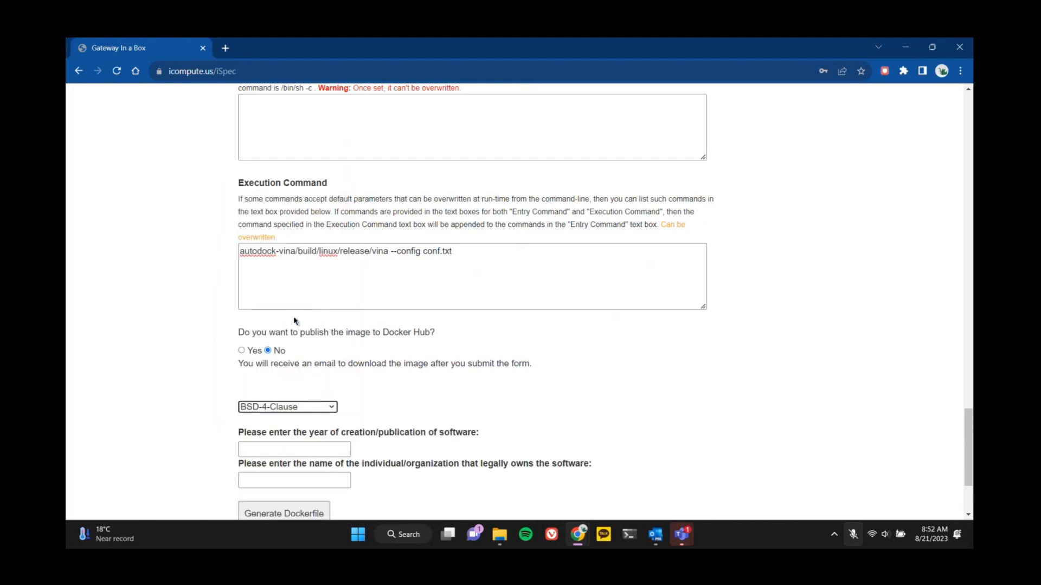
Enter 2023 as the software's publication year and Basil as its legal owner.
scroll(531, 376, down, 3)
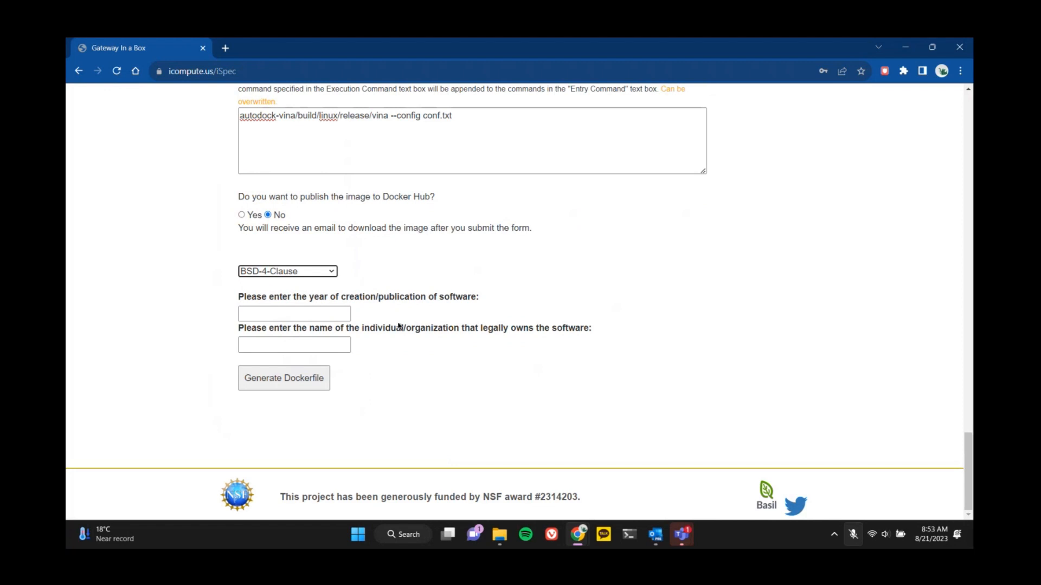
click(322, 313)
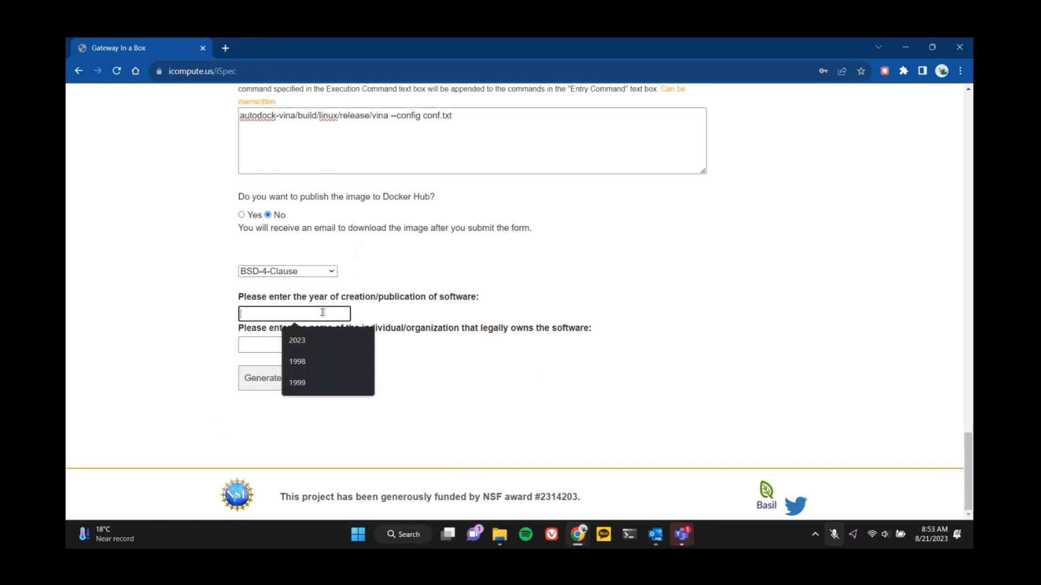
text(2023)
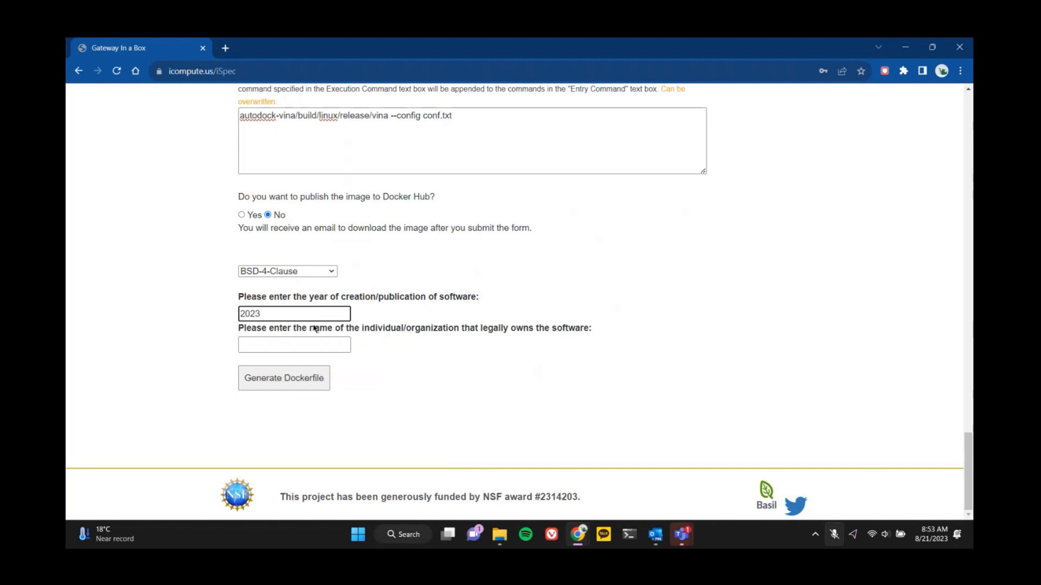
click(299, 344)
text(Basil)
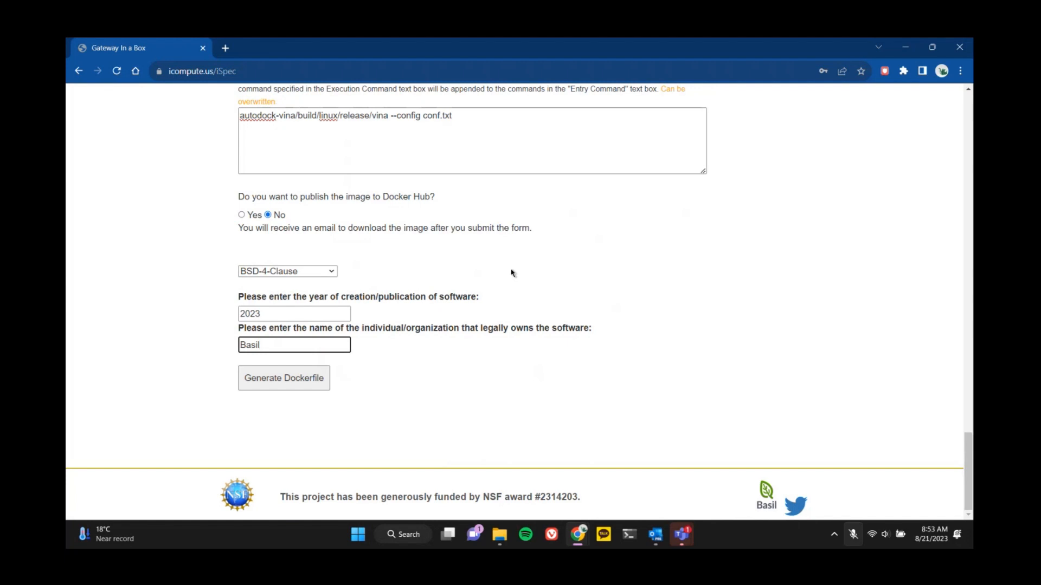
Generate the Dockerfile from the completed form and review the submitted base, contents, setup and default command.
click(284, 377)
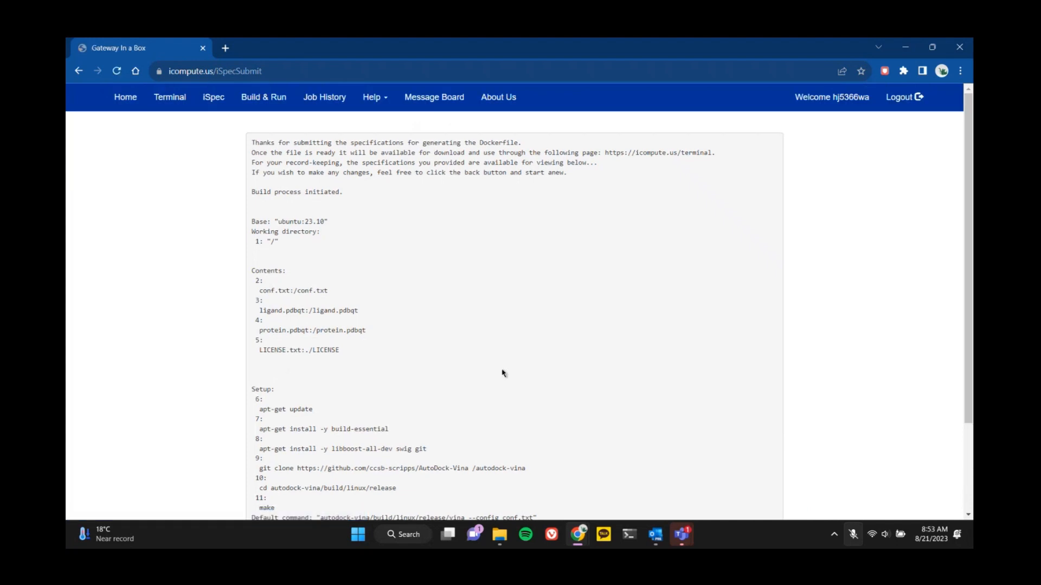
scroll(794, 346, down, 2)
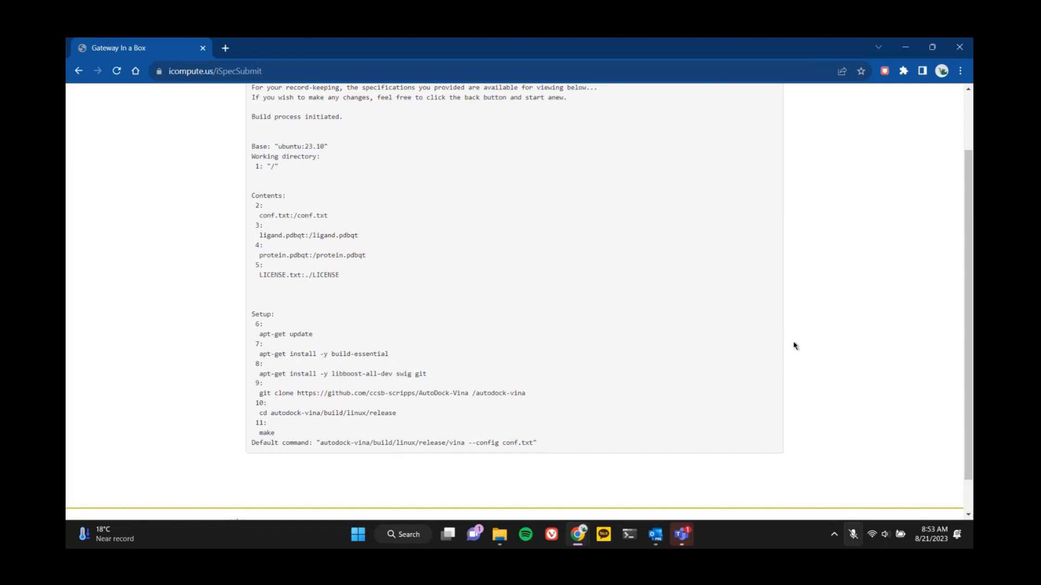
scroll(816, 222, up, 1)
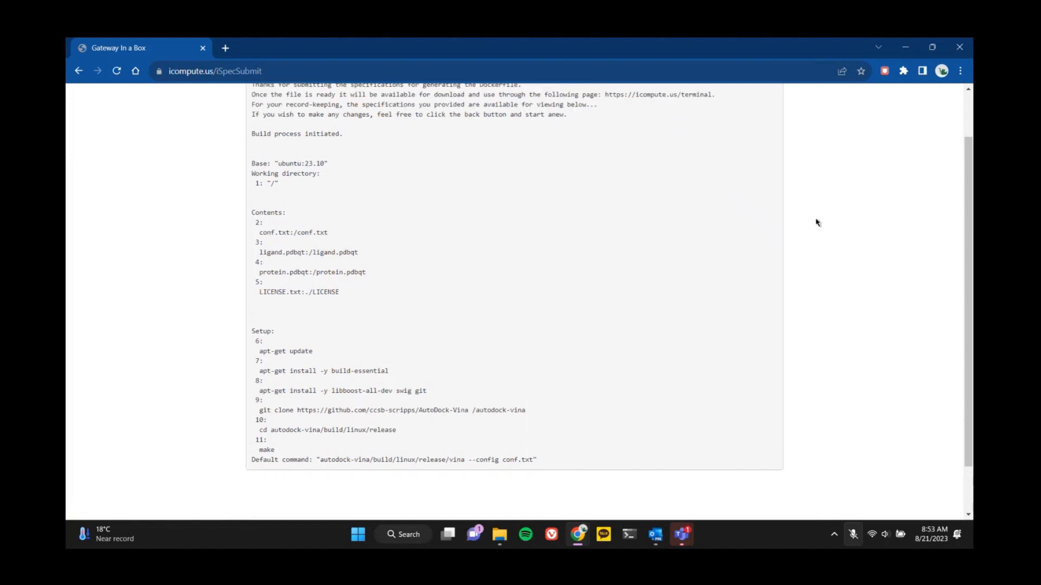
scroll(816, 222, up, 1)
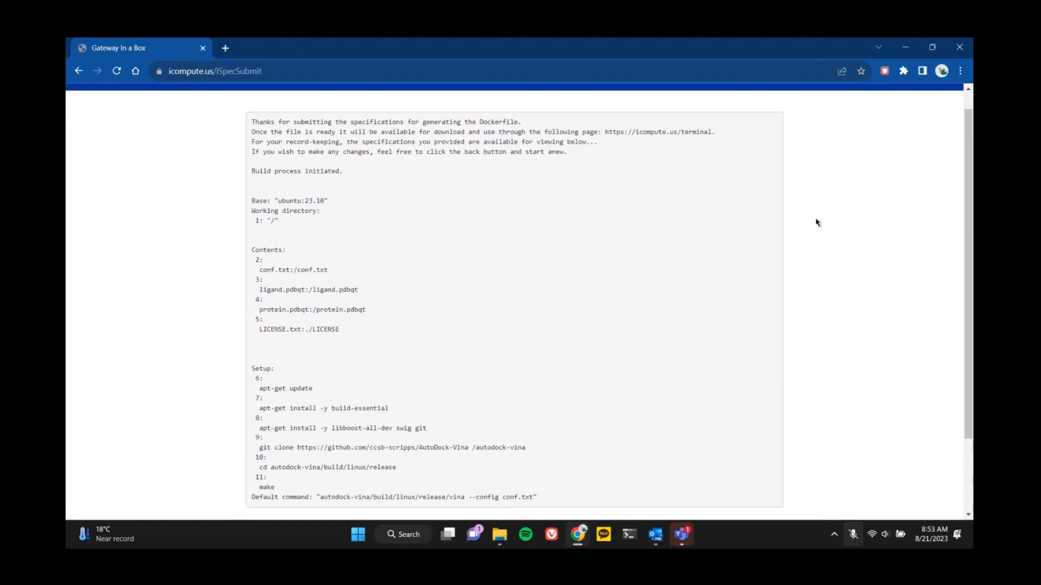
scroll(297, 148, up, 1)
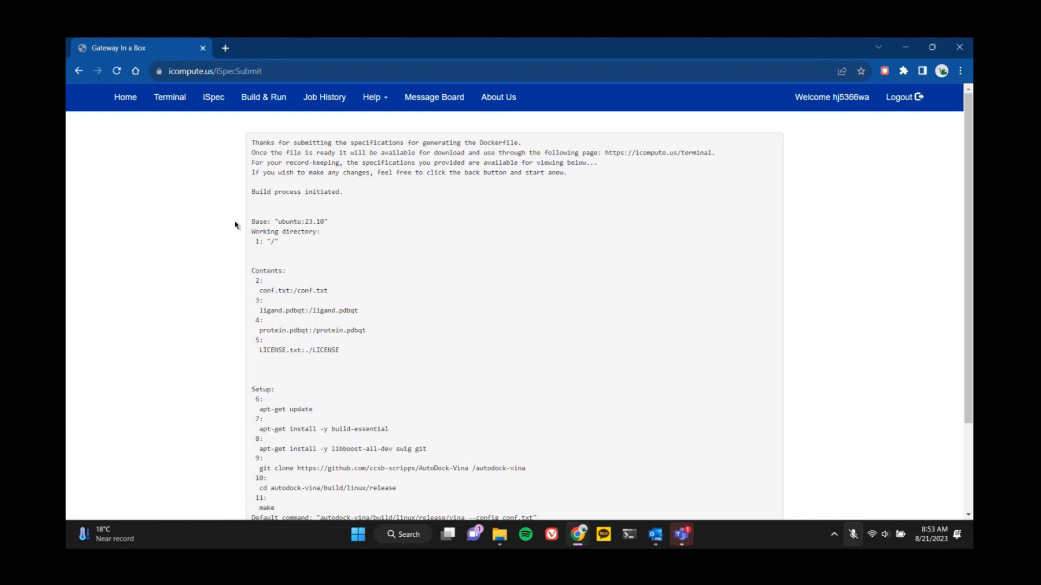
scroll(219, 291, down, 3)
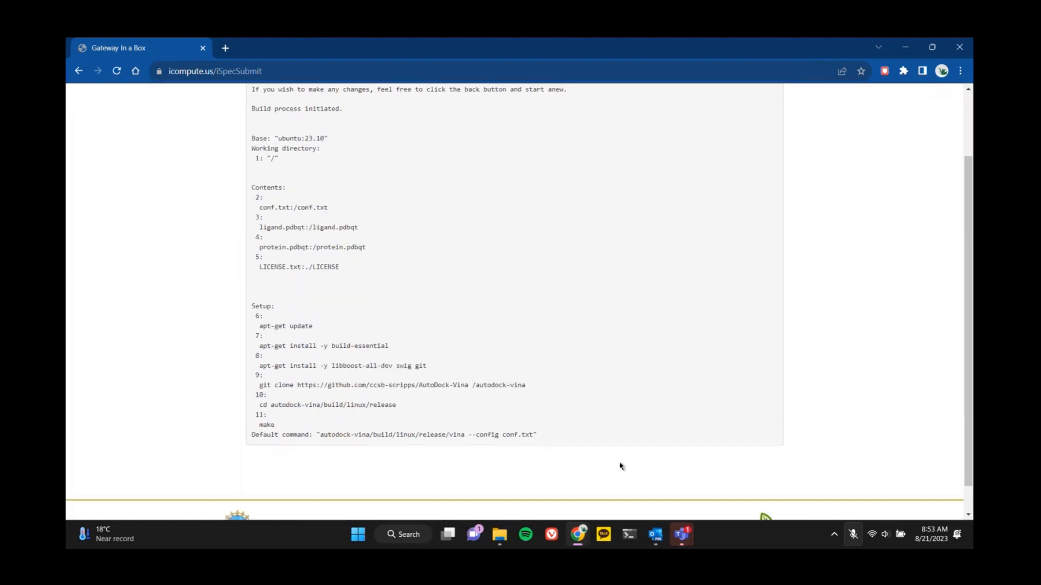
Switch to Outlook and read the Basil email with the Docker image's download link, attachments and loading instructions.
mouse_move(655, 535)
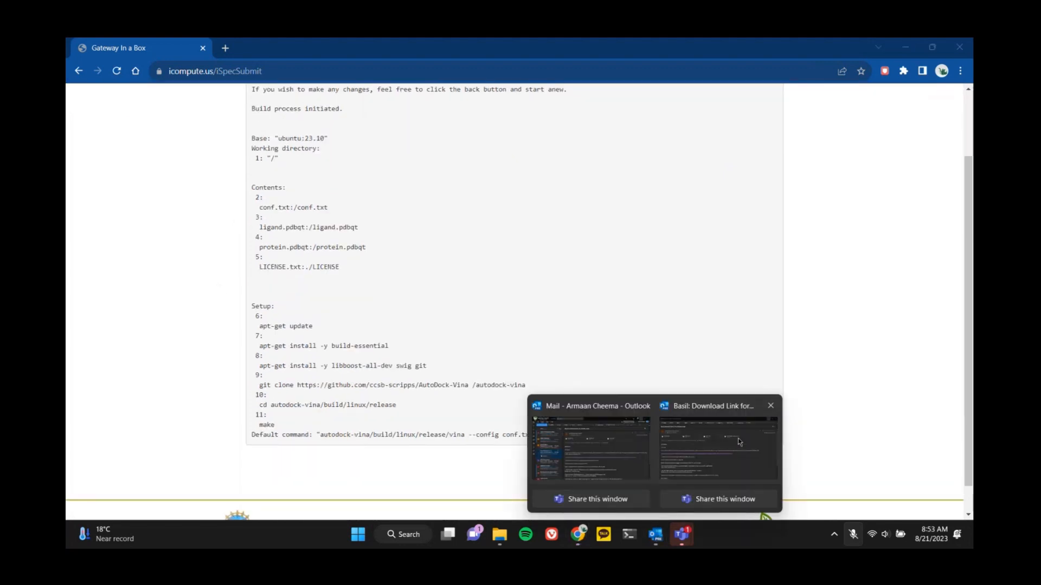
click(721, 442)
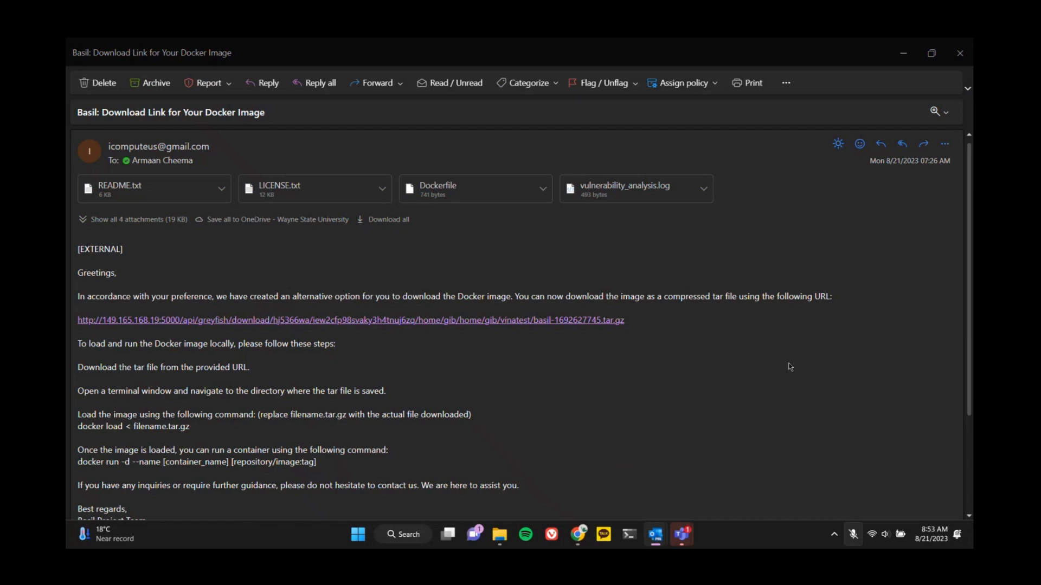
scroll(790, 367, down, 2)
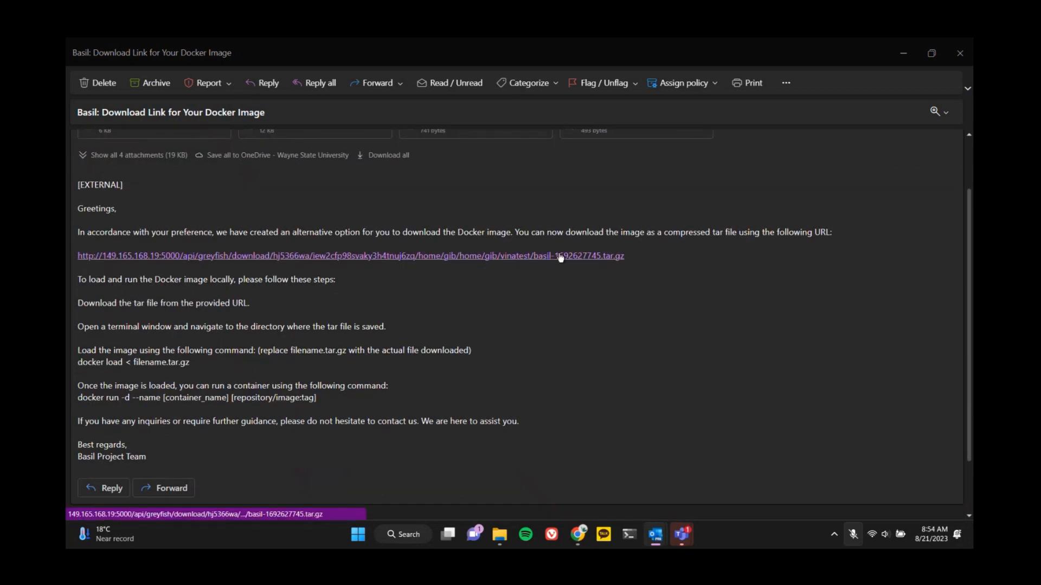
scroll(677, 290, up, 2)
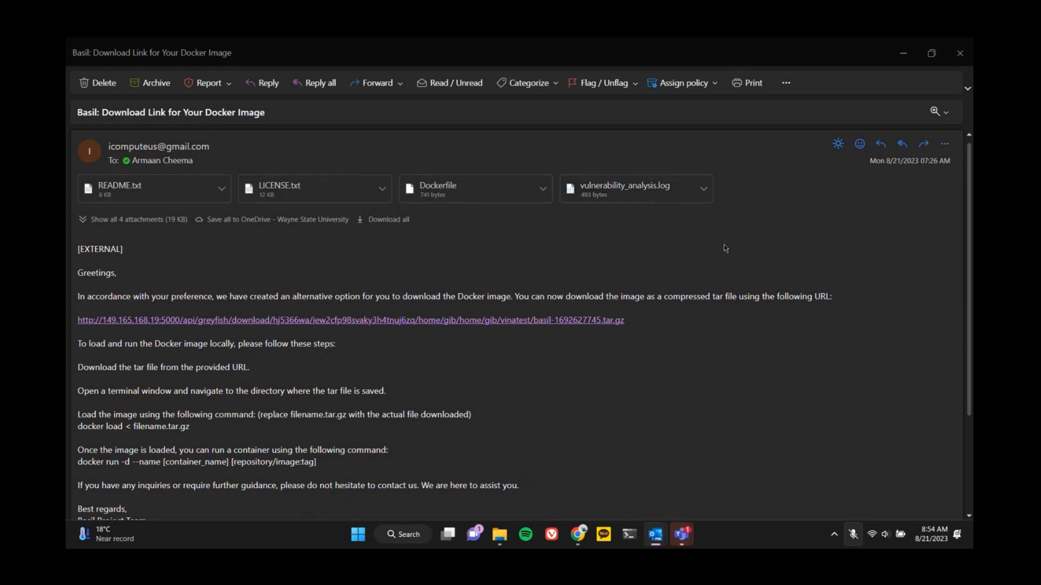
scroll(790, 327, down, 3)
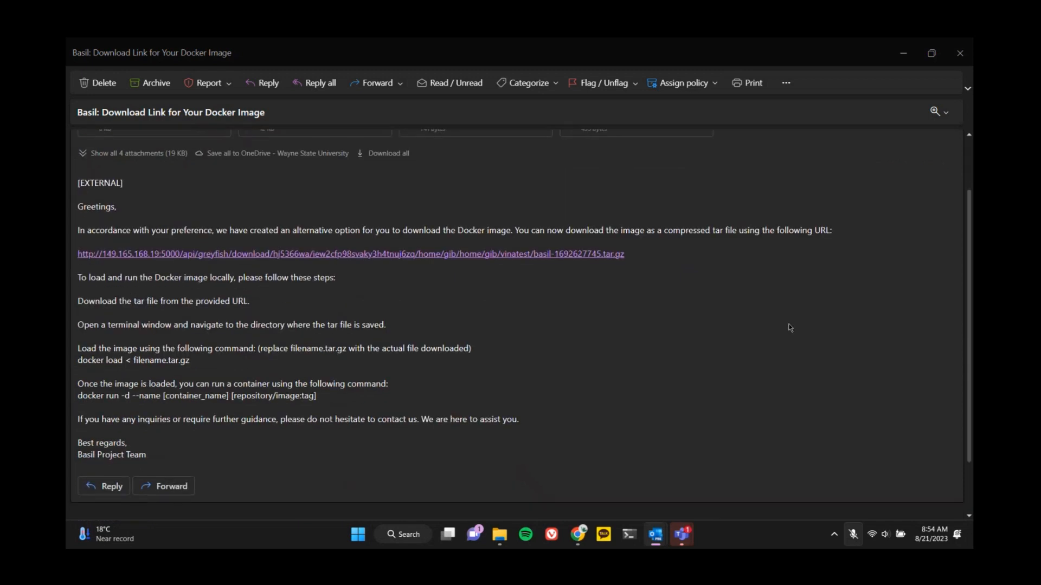